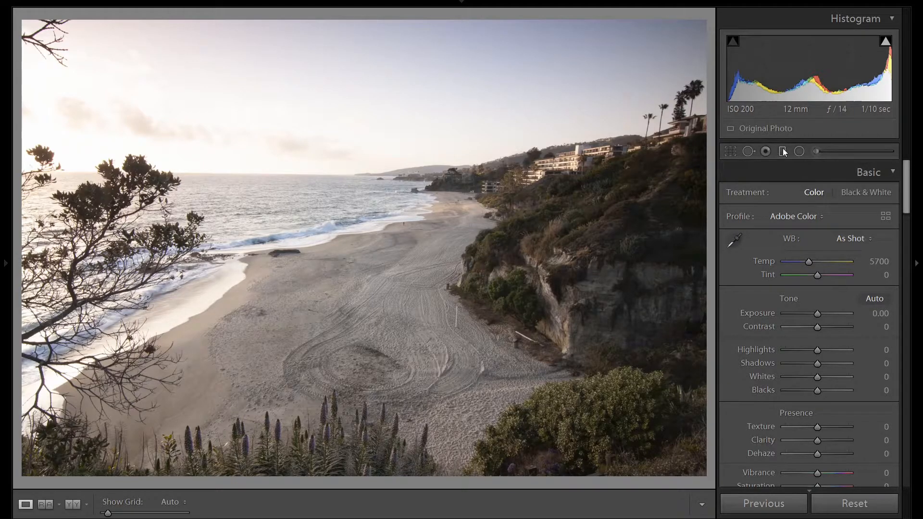
# Step: Straighten the horizon with a Transform rotation of -1.0, keeping the crop constrained to the image
pyautogui.scroll(-10, 811, 247)
pyautogui.scroll(-12, 816, 256)
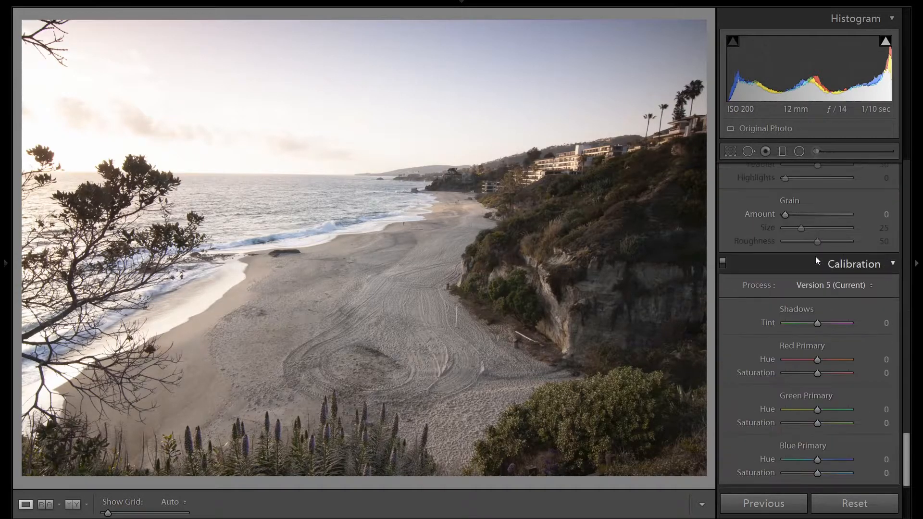
pyautogui.scroll(4, 827, 287)
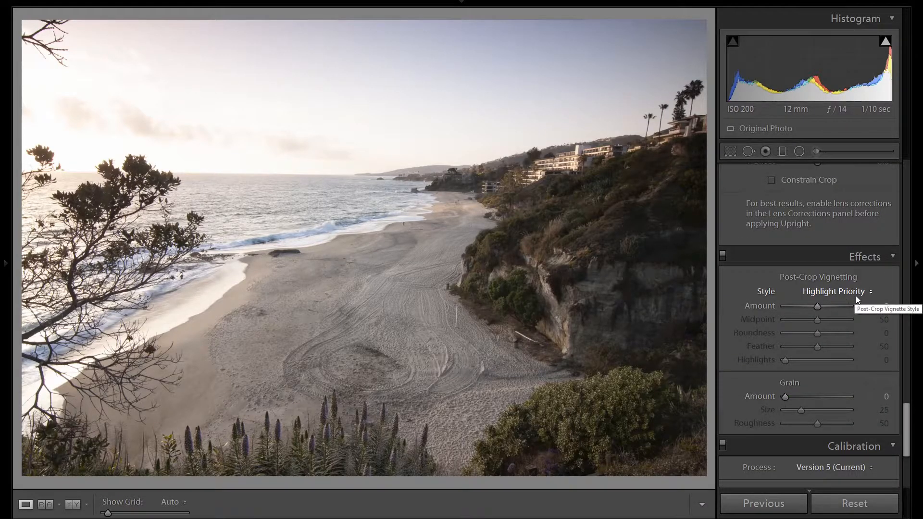
pyautogui.scroll(4, 859, 354)
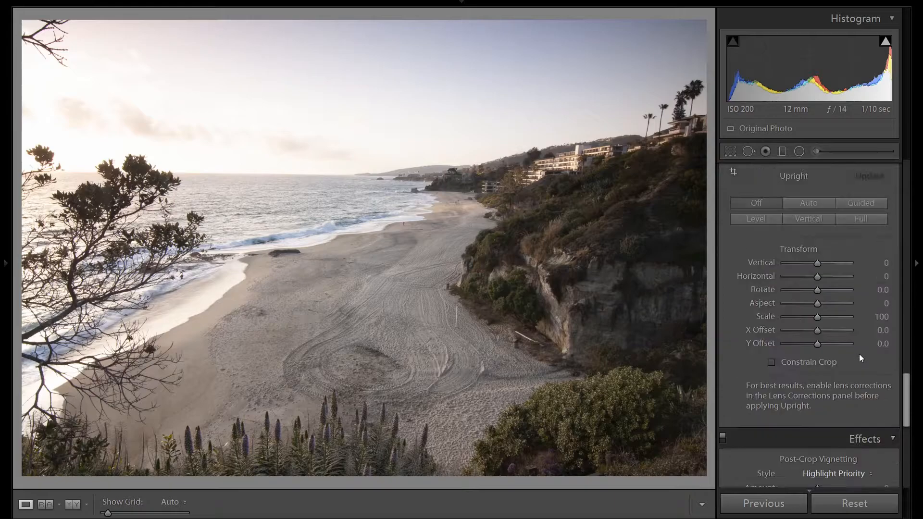
pyautogui.click(827, 360)
pyautogui.click(251, 178)
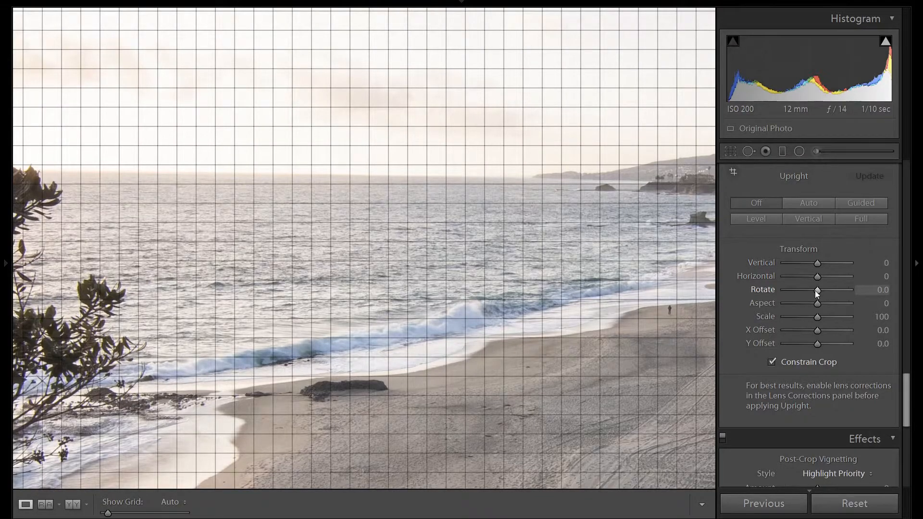
pyautogui.moveTo(816, 290); pyautogui.dragTo(814, 291)
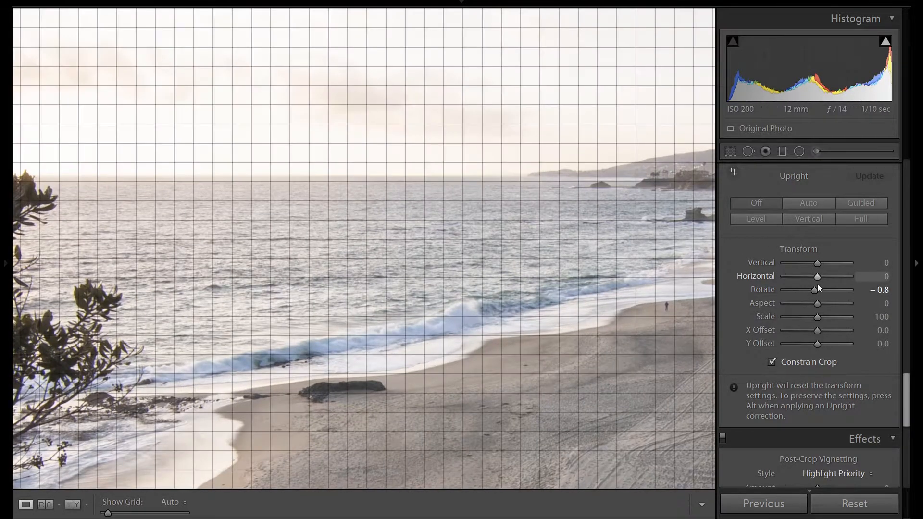
pyautogui.moveTo(815, 290); pyautogui.dragTo(814, 291)
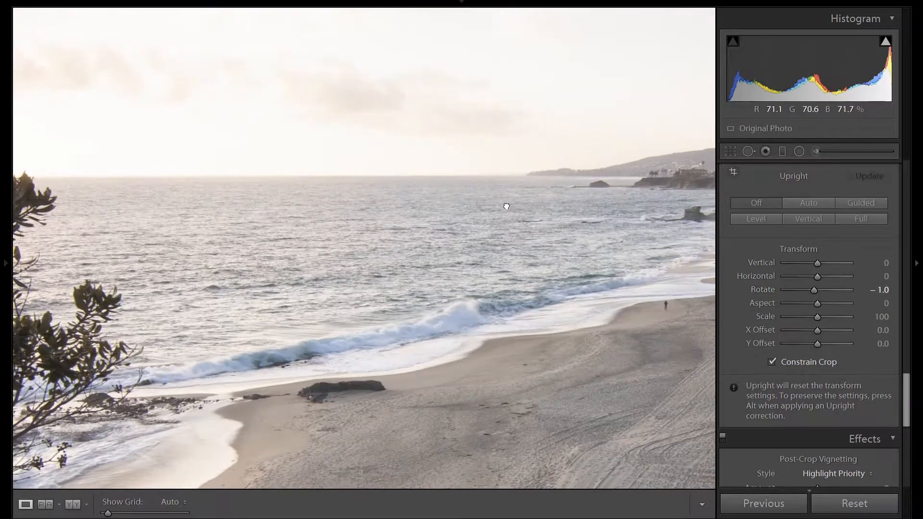
pyautogui.click(507, 205)
# Step: Enable chromatic aberration removal and lens profile corrections for the photo
pyautogui.scroll(4, 895, 324)
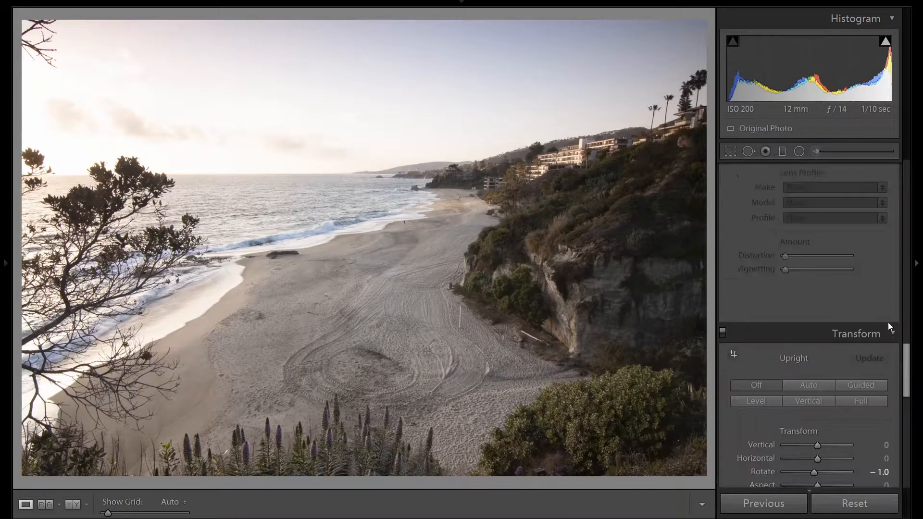
pyautogui.scroll(3, 888, 322)
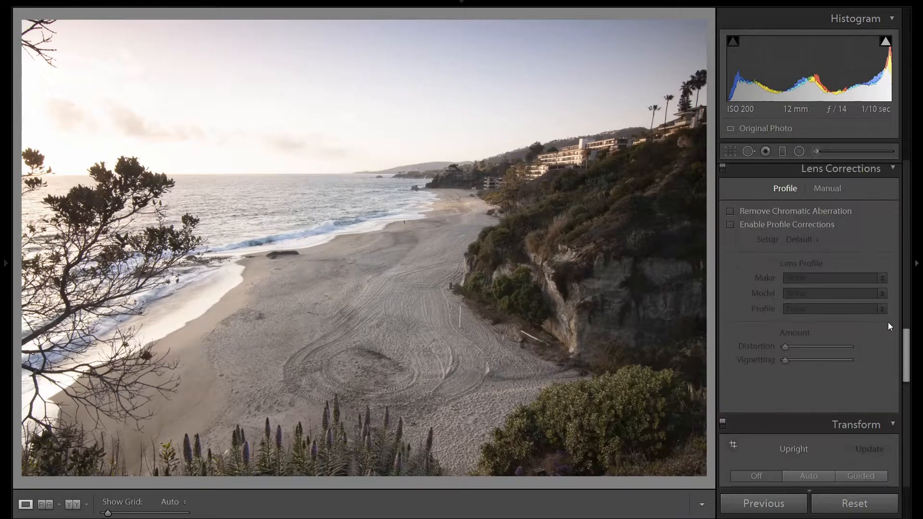
pyautogui.click(752, 214)
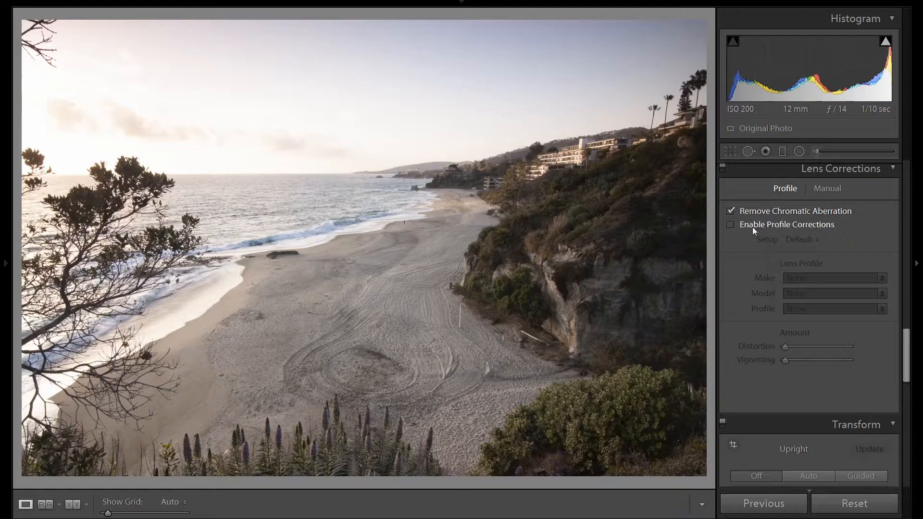
pyautogui.click(752, 227)
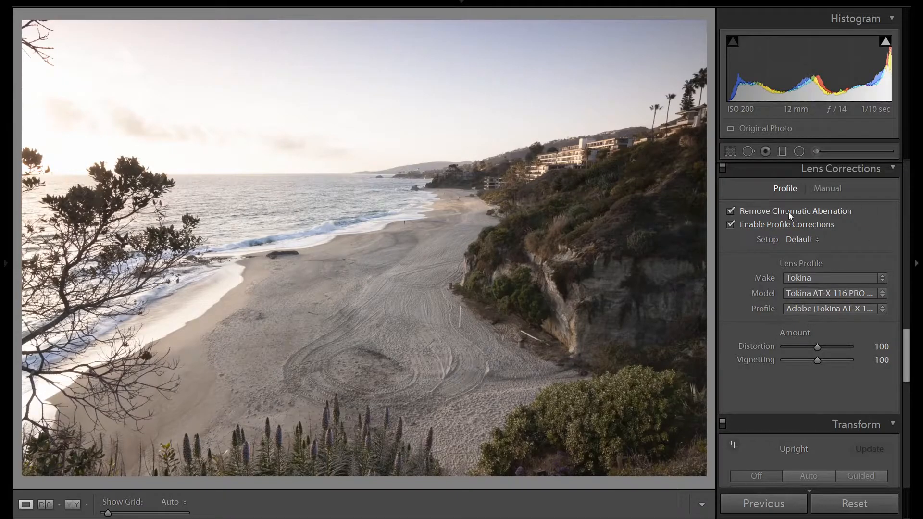
# Step: Set the sharpening amount to 100 and its masking to 75
pyautogui.scroll(2, 882, 339)
pyautogui.scroll(4, 883, 338)
pyautogui.click(880, 267)
pyautogui.write('100')
pyautogui.press('Return')
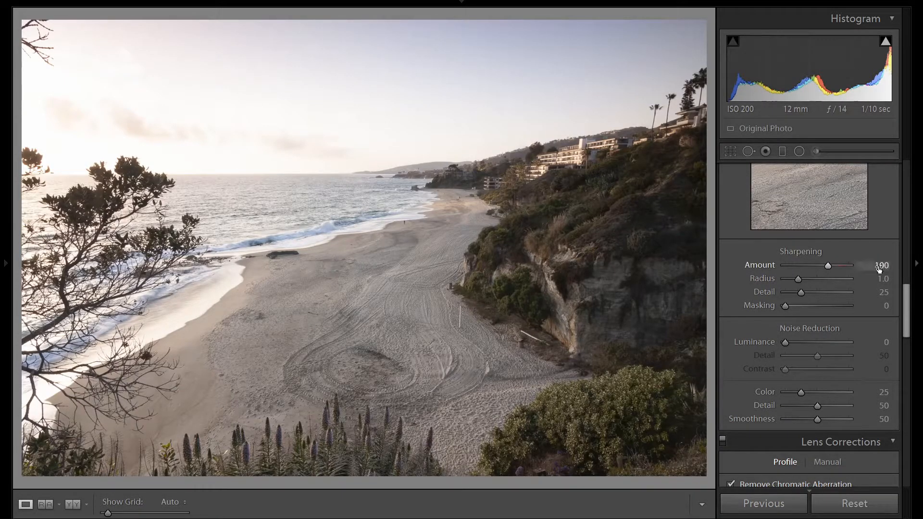
pyautogui.press('alt')
pyautogui.moveTo(787, 307); pyautogui.dragTo(837, 307)
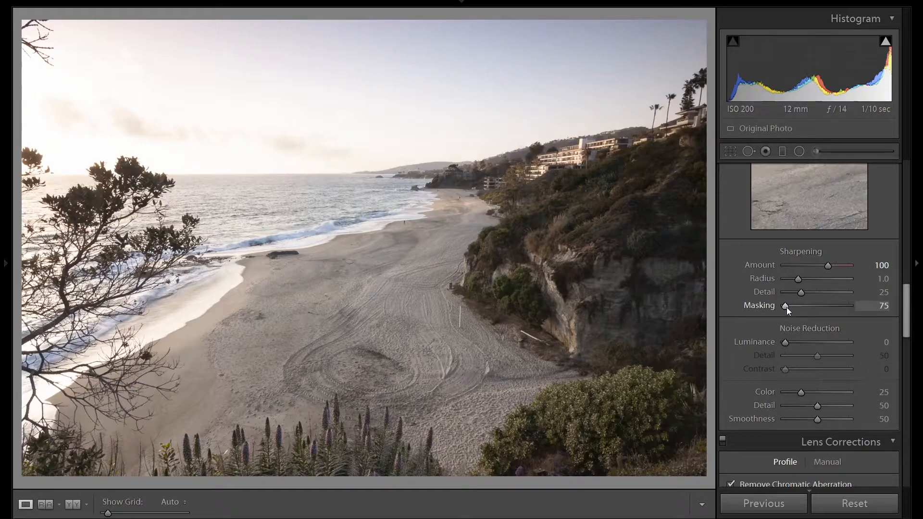
# Step: Cool the white balance temperature to 5450 and lower Highlights to -100
pyautogui.scroll(10, 884, 348)
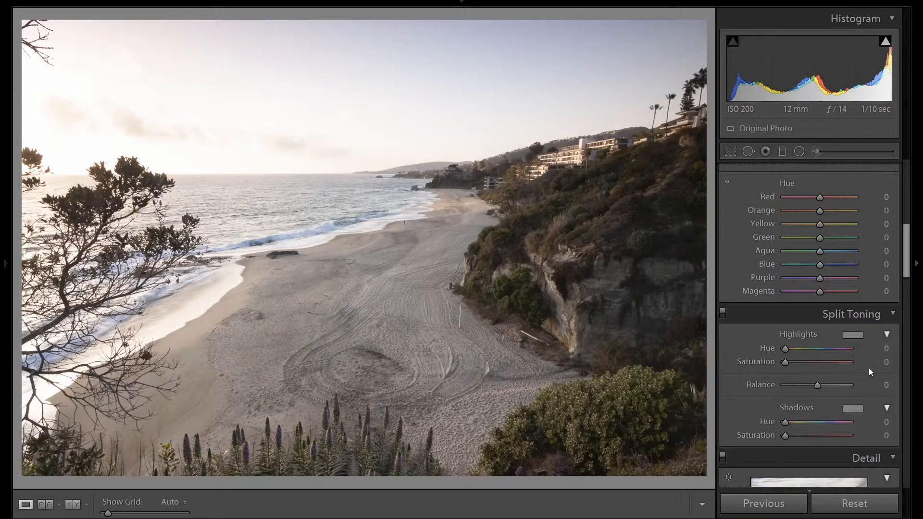
pyautogui.scroll(8, 869, 368)
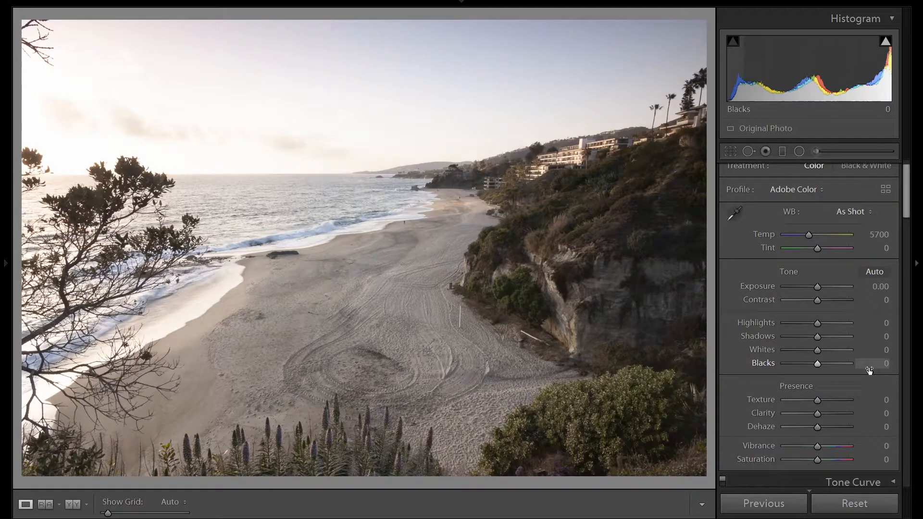
pyautogui.moveTo(810, 235); pyautogui.dragTo(808, 235)
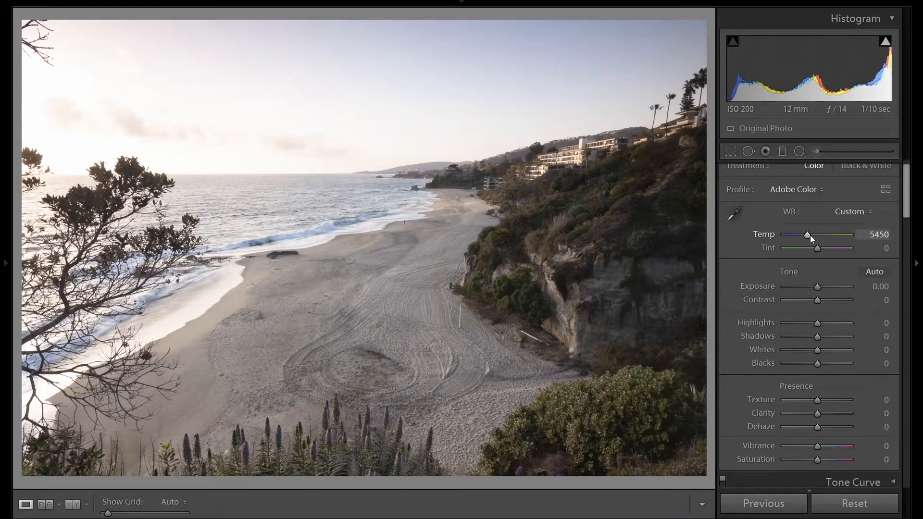
pyautogui.moveTo(801, 322); pyautogui.dragTo(781, 323)
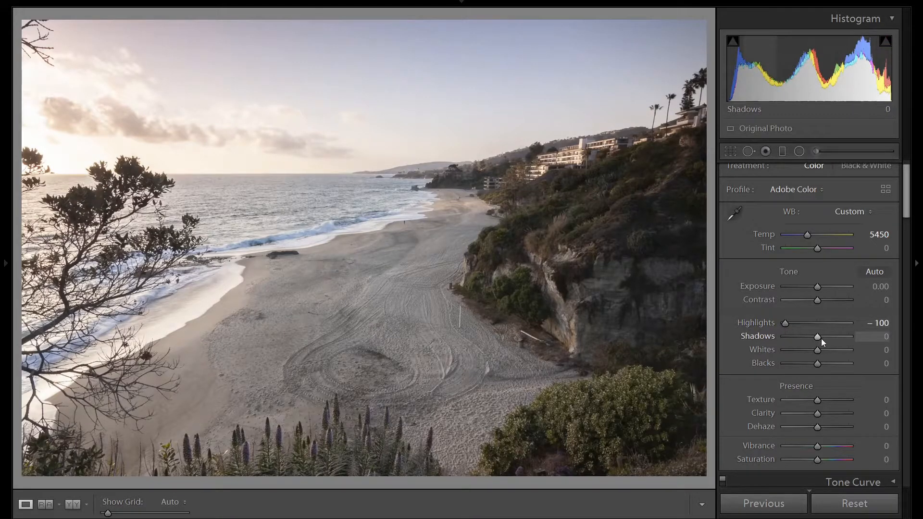
# Step: Brighten the dark areas by setting Shadows to +85
pyautogui.press('Up')
pyautogui.press('Up')
pyautogui.press('Up')
pyautogui.press('Up')
pyautogui.press('Up')
pyautogui.press('Up')
pyautogui.press('Up')
pyautogui.press('Up')
pyautogui.press('Up')
pyautogui.press('Up')
pyautogui.press('Up')
pyautogui.press('Up')
pyautogui.press('Up')
pyautogui.press('Up')
pyautogui.press('Up')
pyautogui.press('Up')
pyautogui.press('Up')
pyautogui.press('Up')
pyautogui.press('Up')
pyautogui.press('Up')
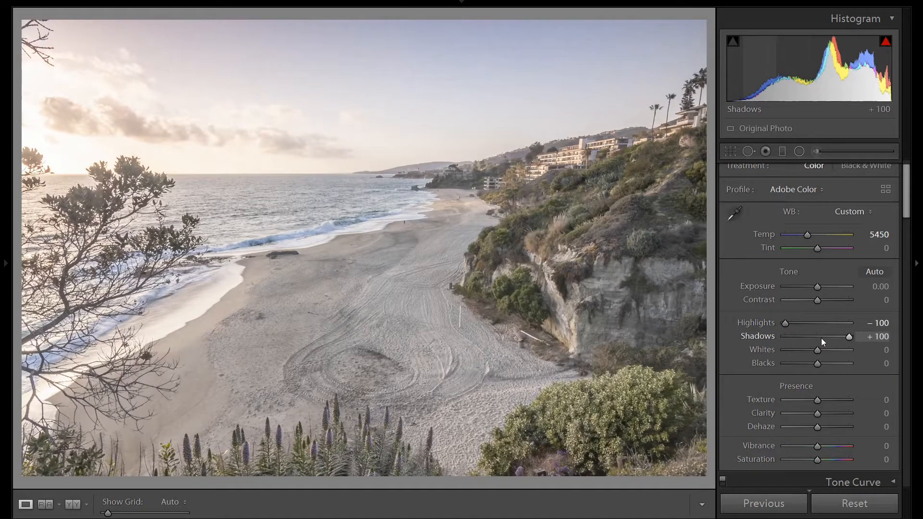
pyautogui.press('Down')
pyautogui.press('Down')
pyautogui.press('Down')
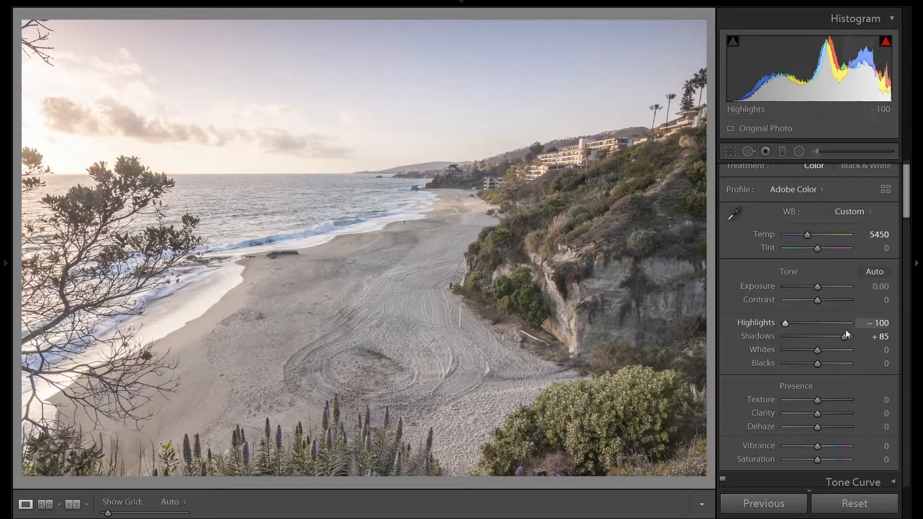
# Step: Set Blacks to -30 and Texture to +20 in the basic adjustments
pyautogui.press('Down')
pyautogui.press('Down')
pyautogui.press('Down')
pyautogui.press('Down')
pyautogui.press('Down')
pyautogui.press('Down')
pyautogui.press('Down')
pyautogui.press('Down')
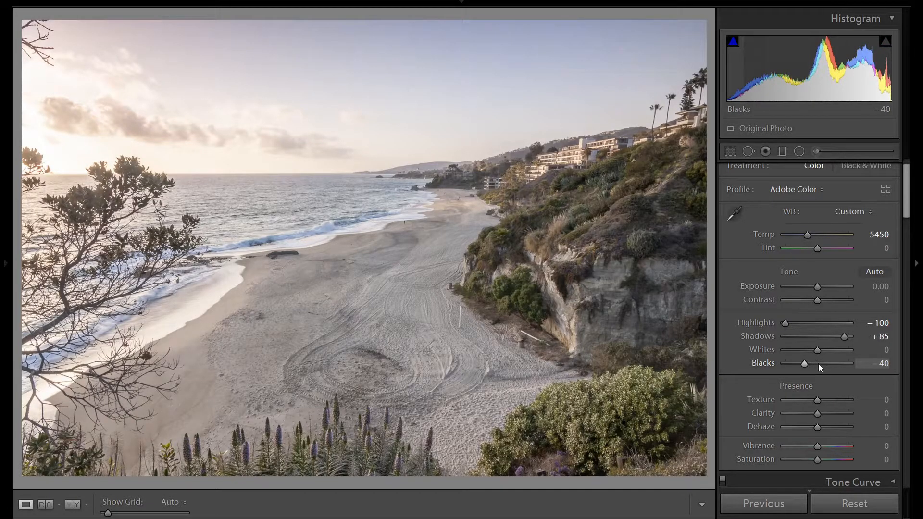
pyautogui.press('Up')
pyautogui.press('Up')
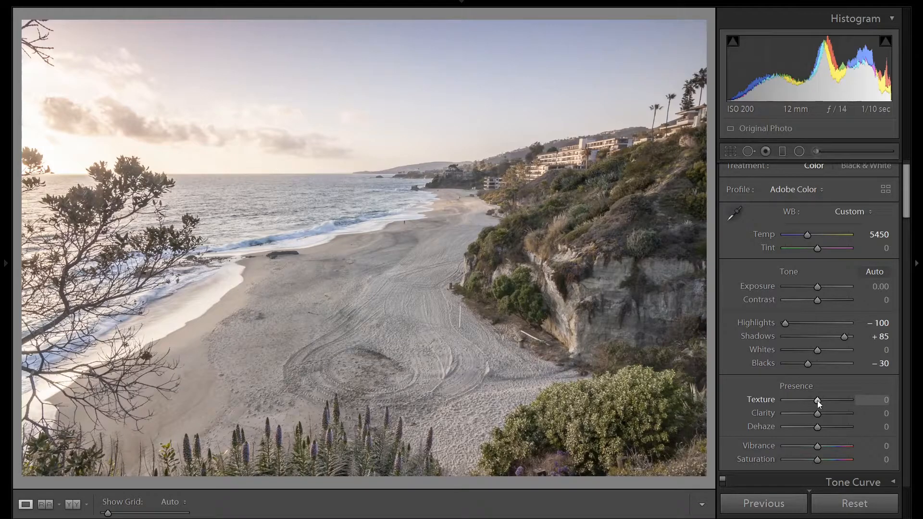
pyautogui.scroll(4, 818, 400)
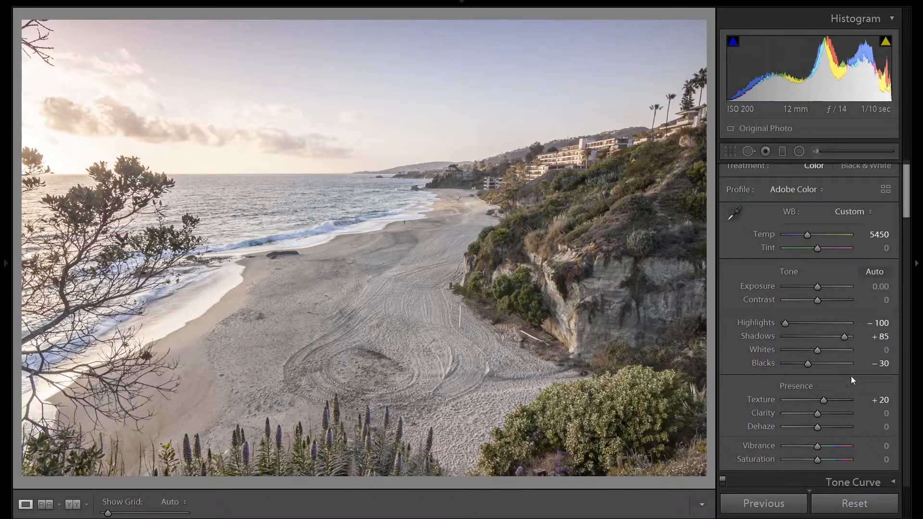
# Step: Darken individual colors in the HSL luminance settings: Orange -10, Yellow -10 and Blue -15
pyautogui.scroll(-5, 859, 374)
pyautogui.click(842, 253)
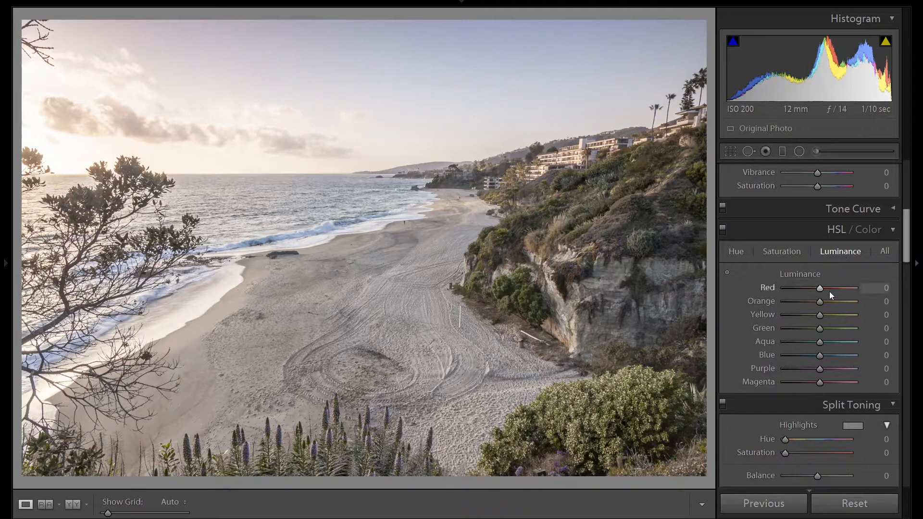
pyautogui.press('Down')
pyautogui.press('Down')
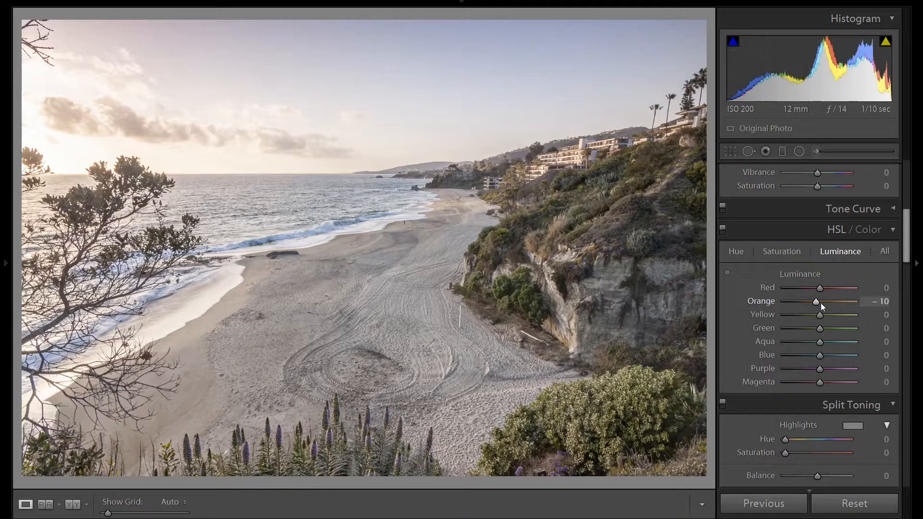
pyautogui.press('Down')
pyautogui.press('Down')
pyautogui.press('Down')
pyautogui.press('Down')
pyautogui.press('Down')
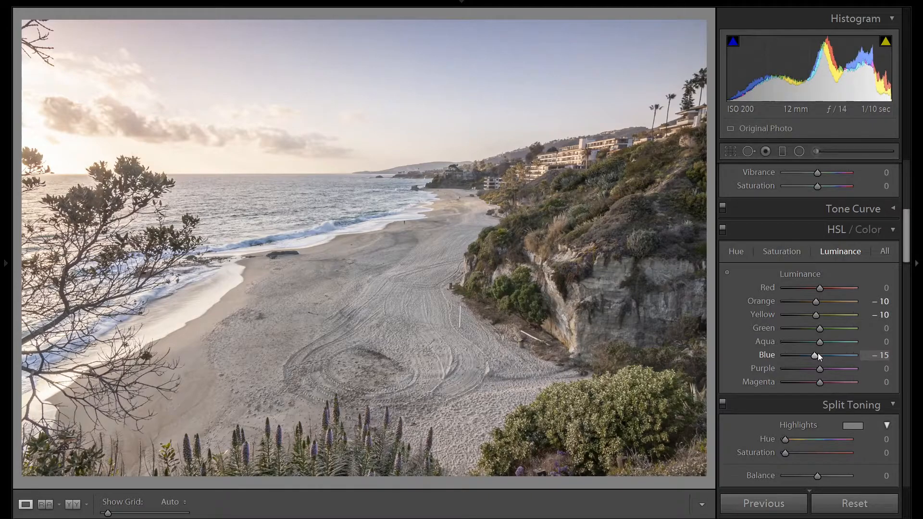
# Step: Raise the HSL saturation of Orange, Yellow and Blue to +20 each
pyautogui.click(784, 252)
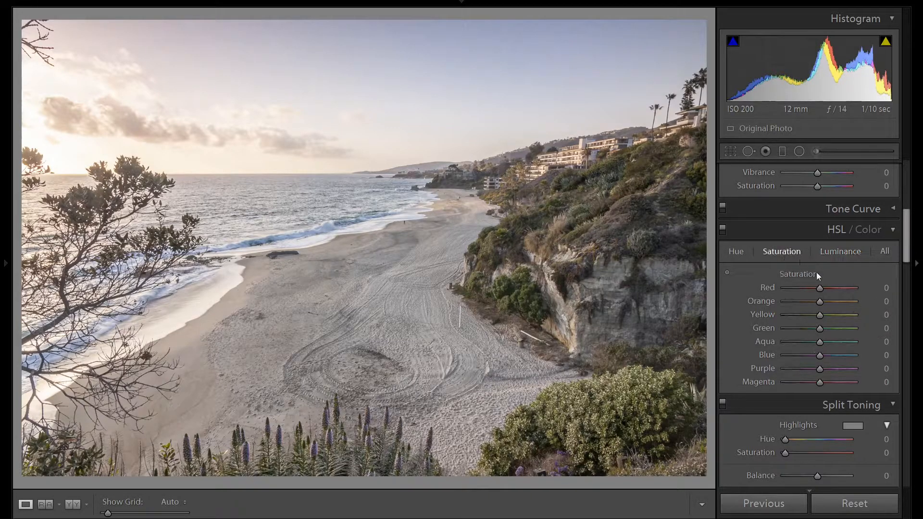
pyautogui.press('Up')
pyautogui.press('Up')
pyautogui.press('Up')
pyautogui.press('Up')
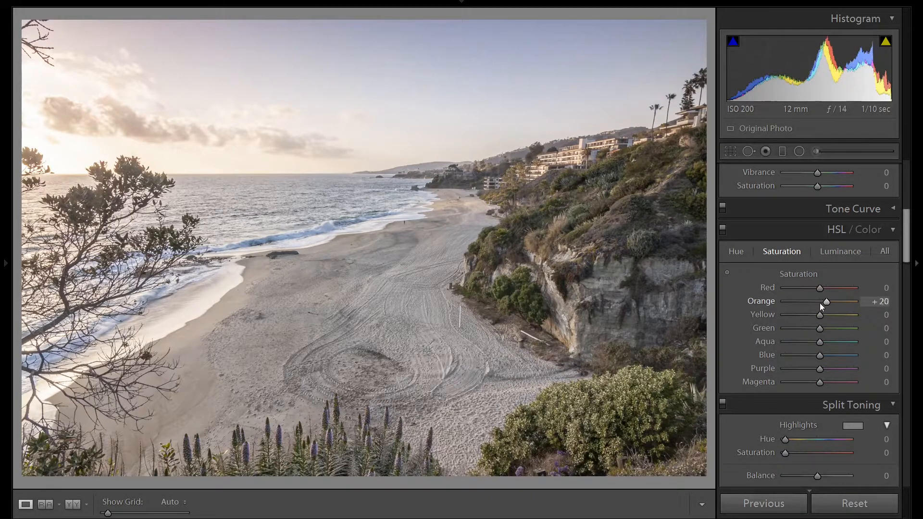
pyautogui.press('Up')
pyautogui.press('Up')
pyautogui.press('Up')
pyautogui.press('Up')
pyautogui.press('Up')
pyautogui.press('Up')
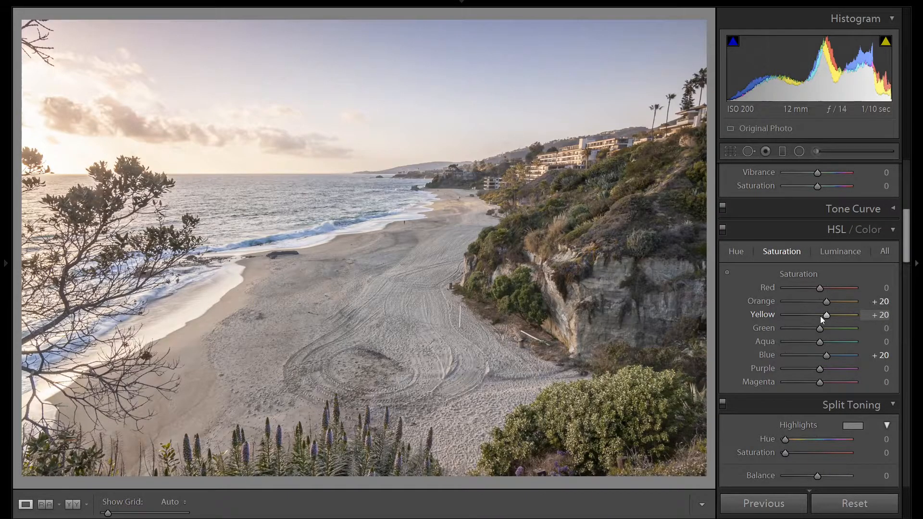
# Step: Add a horizontal graduated filter over the sky with its transition at the horizon, and reset its effect sliders to zero
pyautogui.click(782, 151)
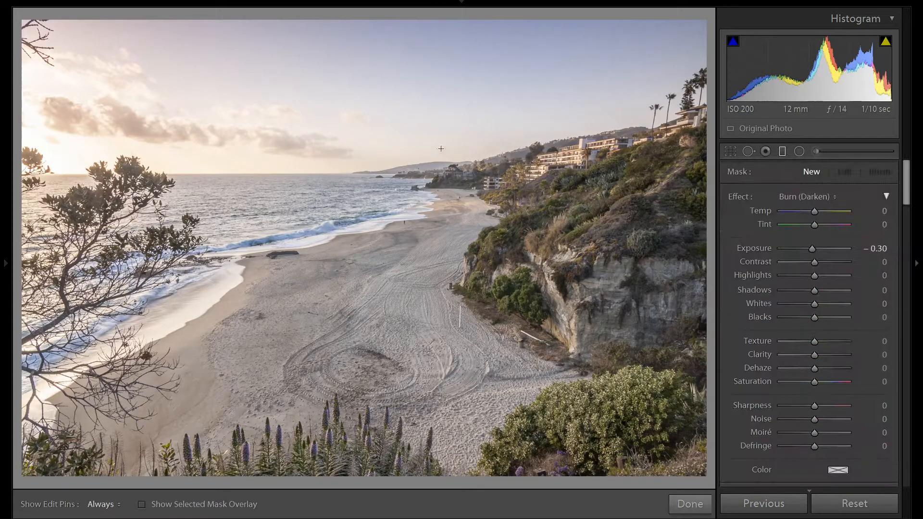
pyautogui.moveTo(388, 146); pyautogui.dragTo(388, 196)
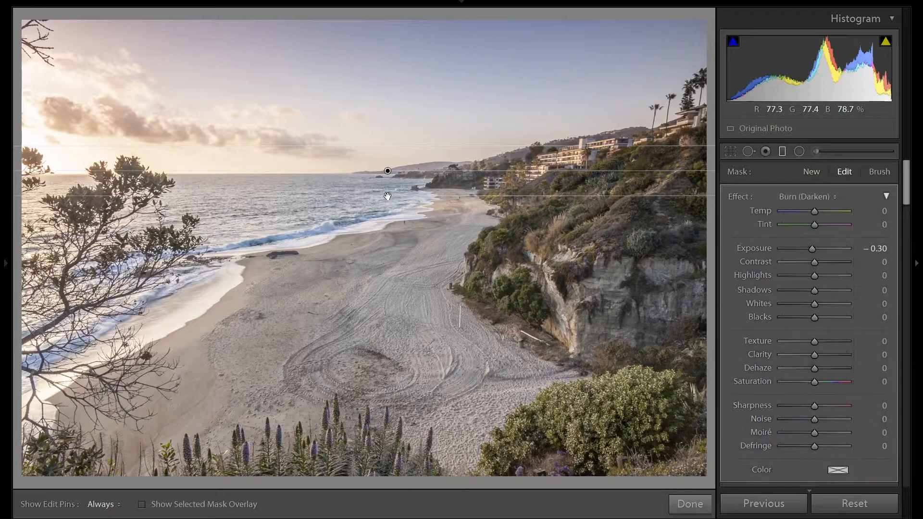
pyautogui.doubleClick(738, 195)
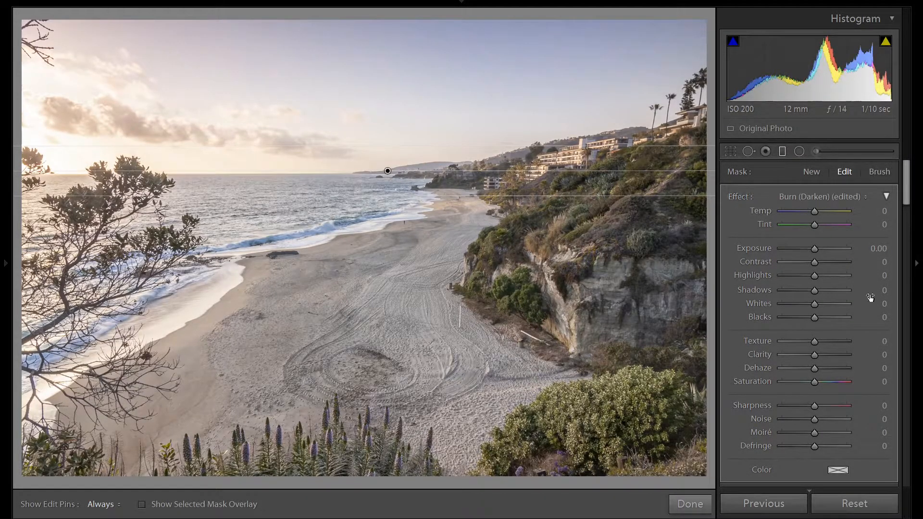
# Step: Limit the graduated filter with a Color range mask sampled from the upper blue sky, and show the mask overlay
pyautogui.scroll(-4, 865, 344)
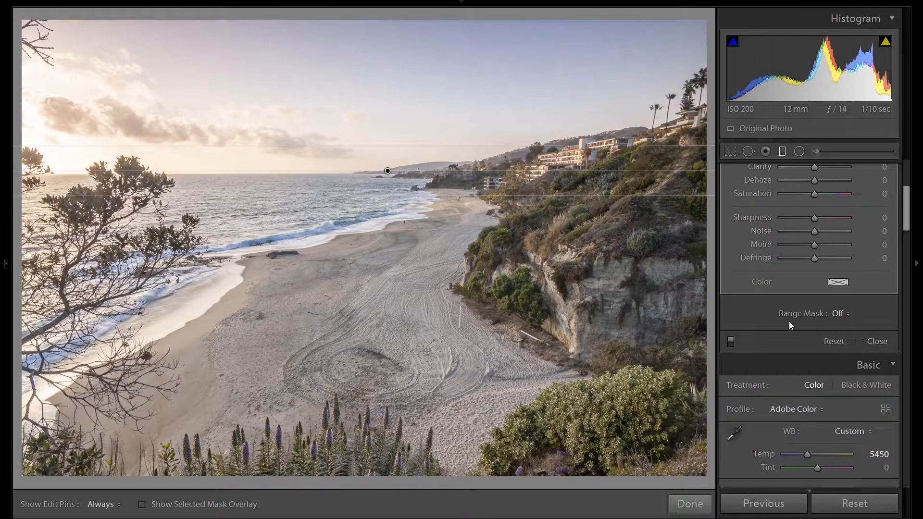
pyautogui.click(841, 316)
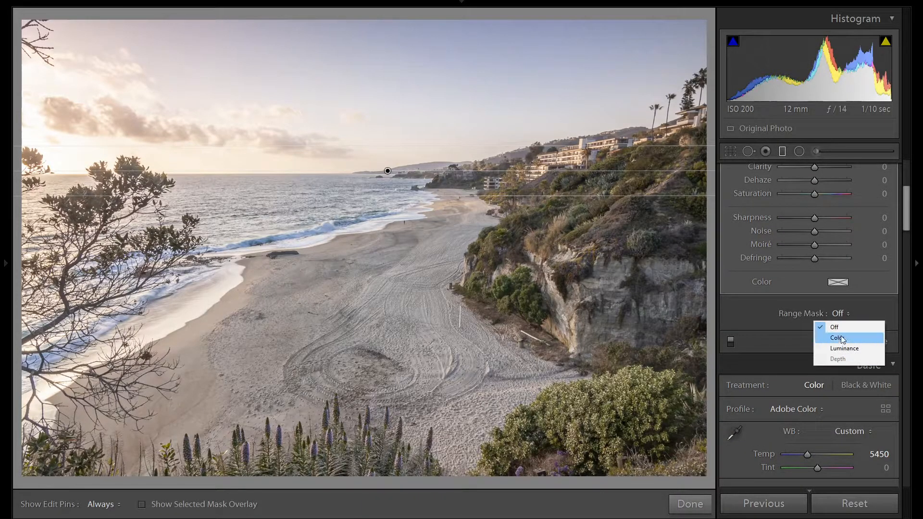
pyautogui.click(840, 336)
pyautogui.click(736, 308)
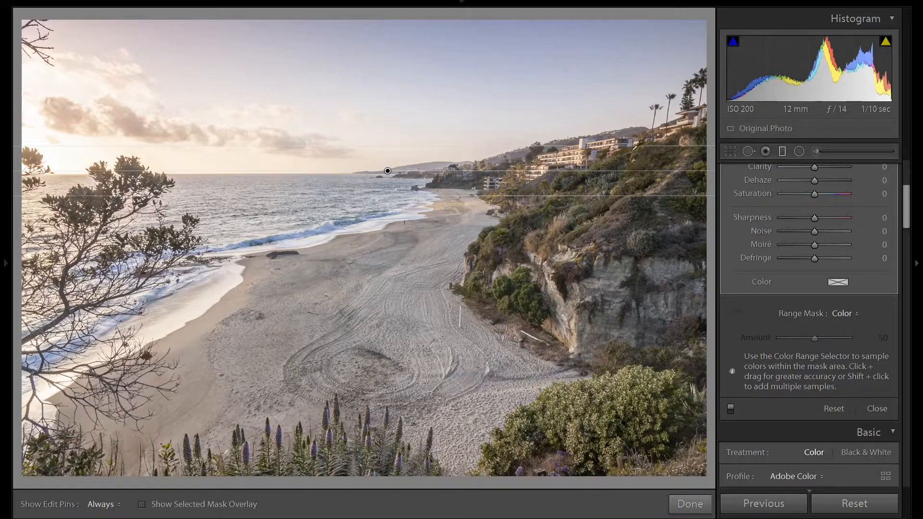
pyautogui.click(482, 56)
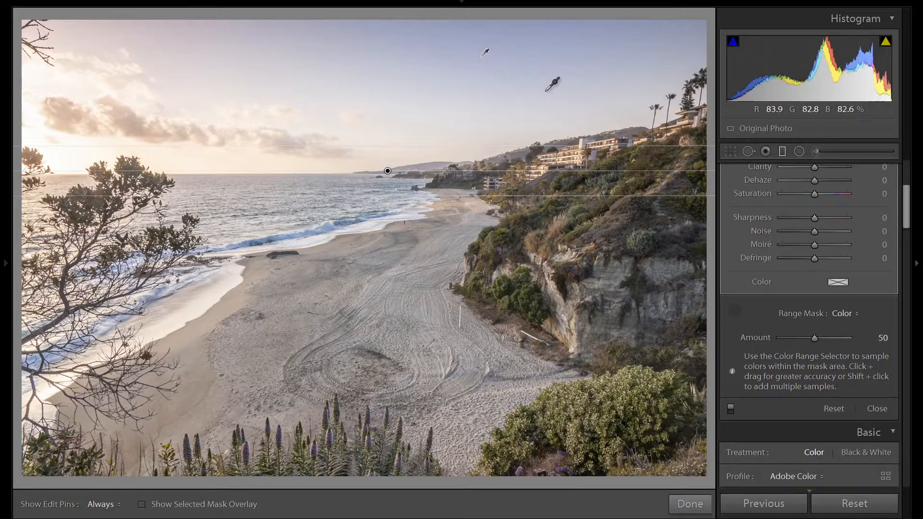
pyautogui.press('o')
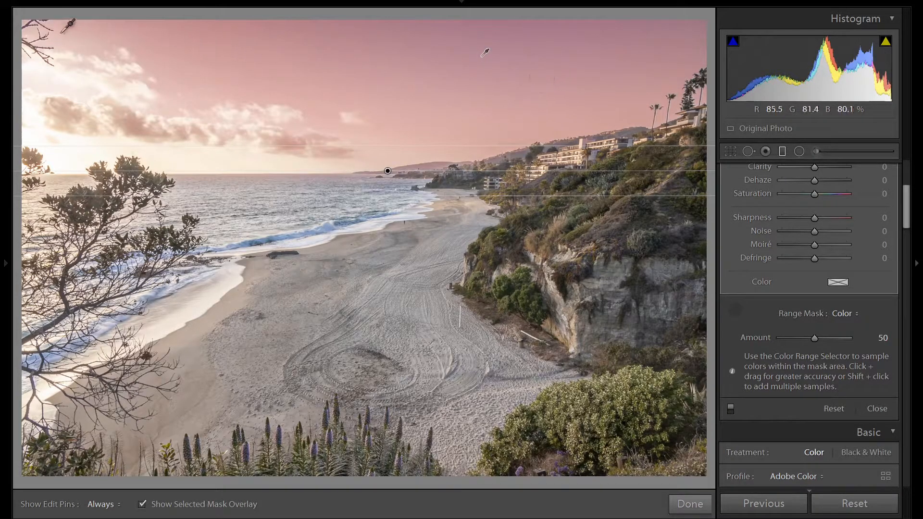
# Step: Reduce the Color range mask's Amount to 36 and hide the mask overlay
pyautogui.moveTo(817, 339)
pyautogui.mouseDown()
pyautogui.moveTo(830, 337)
pyautogui.moveTo(784, 337)
pyautogui.moveTo(809, 339)
pyautogui.mouseUp()
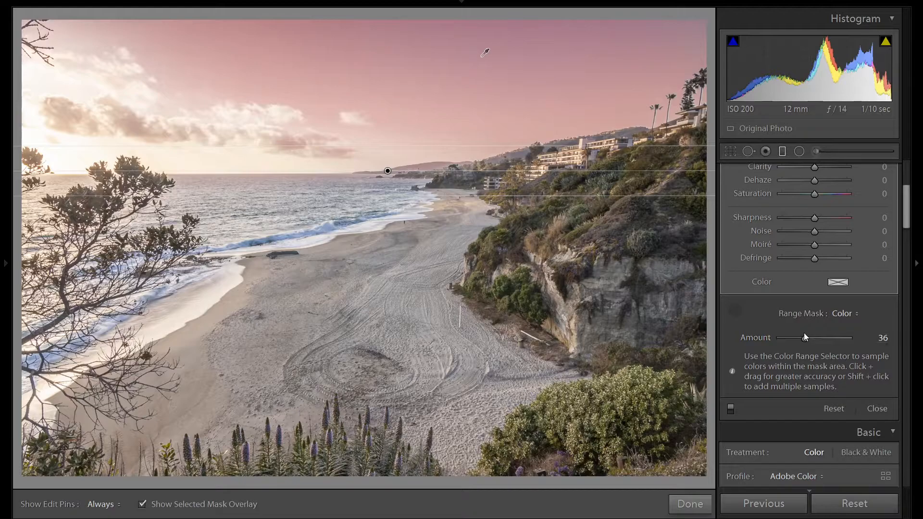
pyautogui.scroll(5, 804, 333)
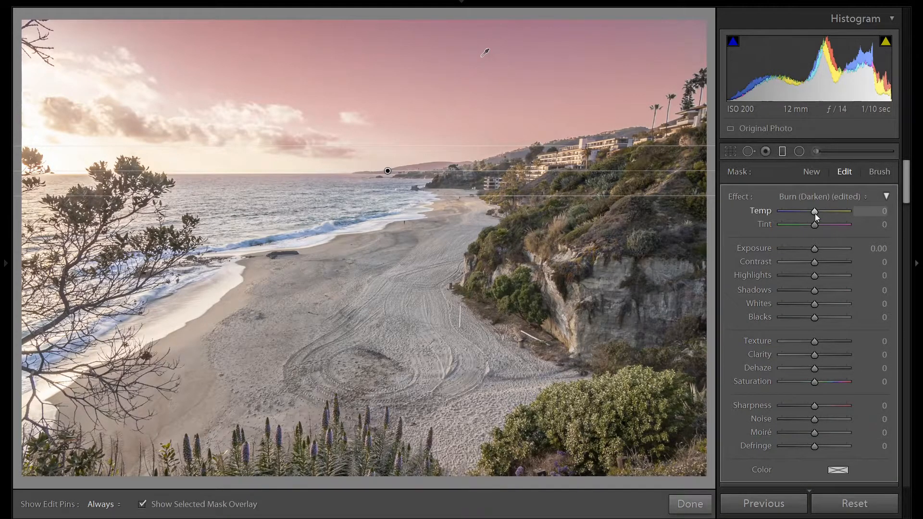
pyautogui.press('o')
# Step: Cool and darken the masked blue sky by setting the graduated filter's Temp to -10 and Exposure to -0.30
pyautogui.moveTo(815, 214); pyautogui.dragTo(811, 214)
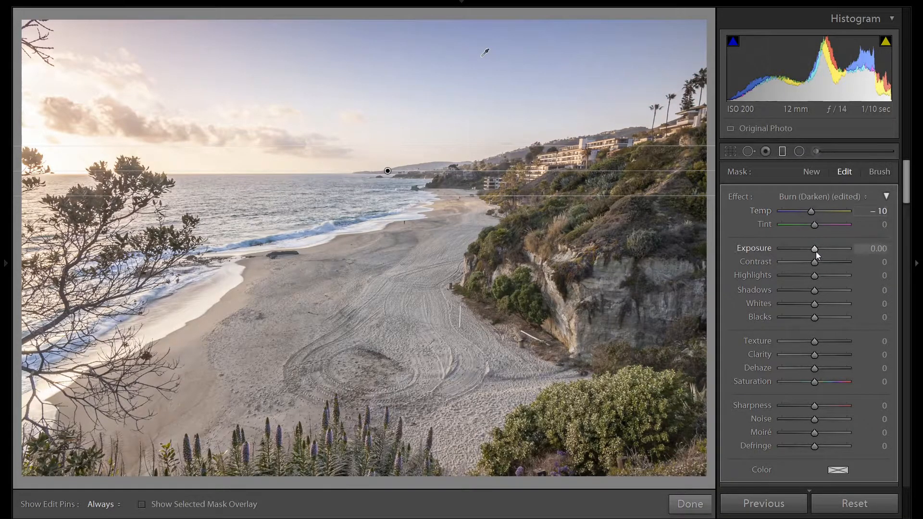
pyautogui.press('Down')
pyautogui.press('Down')
pyautogui.press('Down')
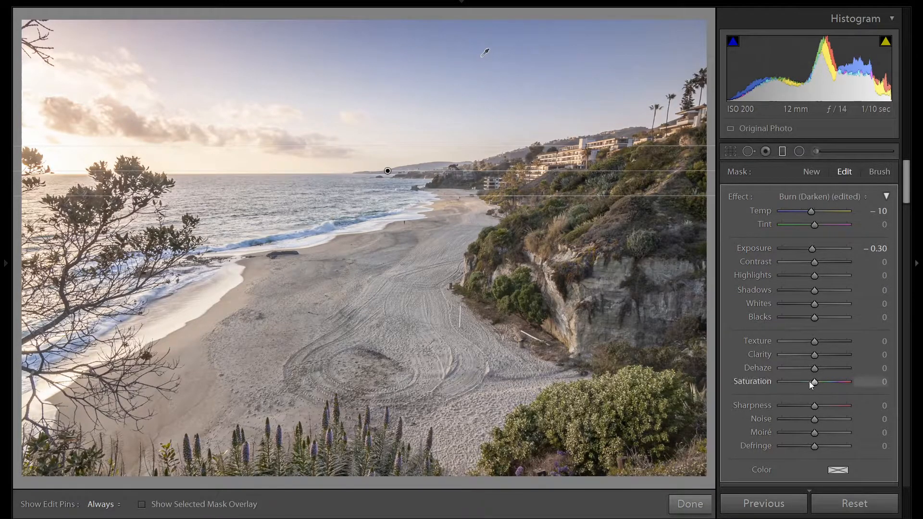
# Step: Raise the graduated filter's Saturation to 40 for the masked blue sky
pyautogui.press('Up')
pyautogui.press('Up')
pyautogui.press('Up')
pyautogui.press('Up')
pyautogui.press('Up')
pyautogui.press('Up')
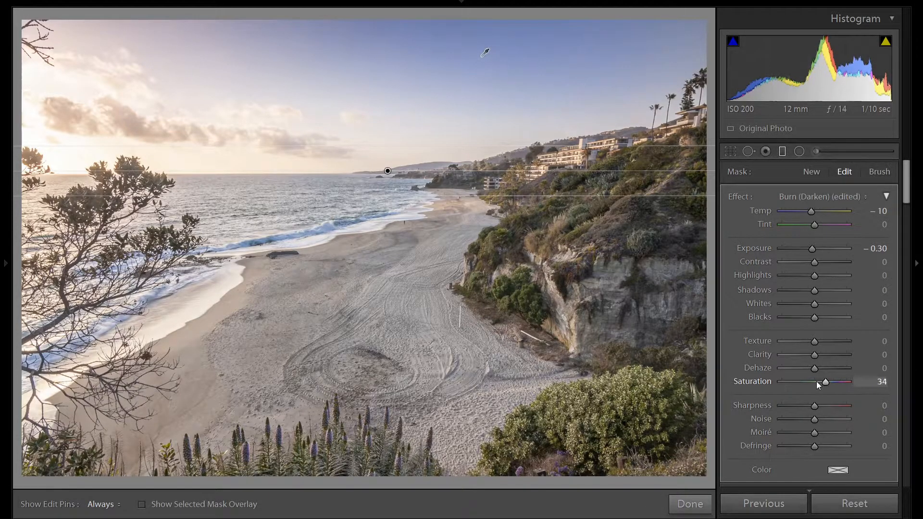
pyautogui.press('Up')
pyautogui.press('Up')
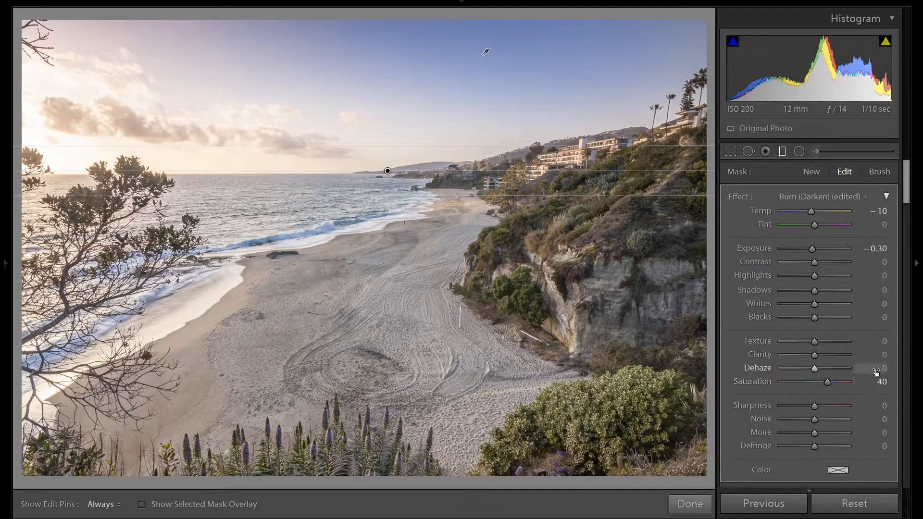
# Step: Compare the photo with the graduated filter effect switched off and back on, and close the filter
pyautogui.scroll(-3, 870, 368)
pyautogui.scroll(-3, 780, 406)
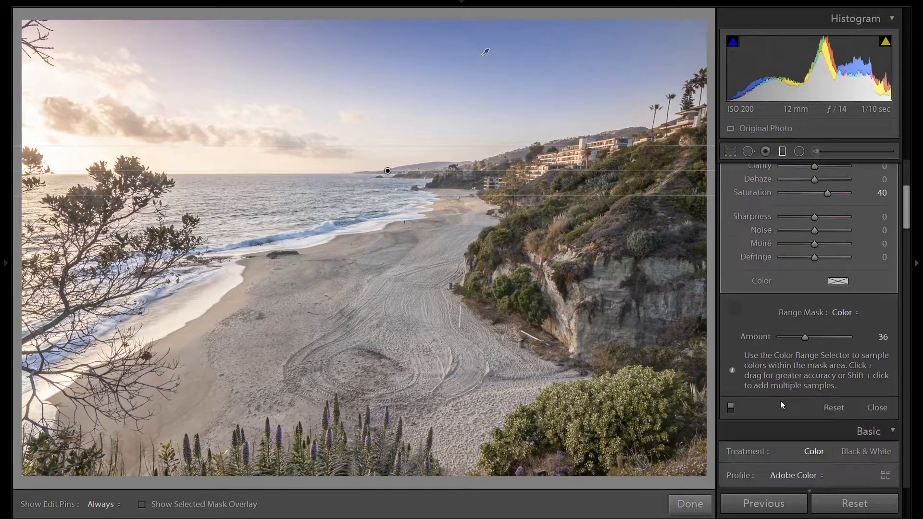
pyautogui.click(731, 408)
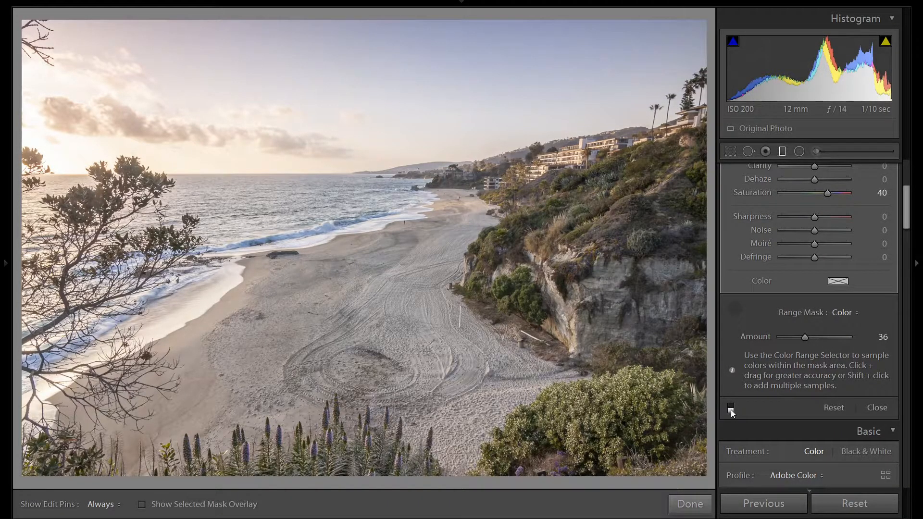
pyautogui.click(731, 408)
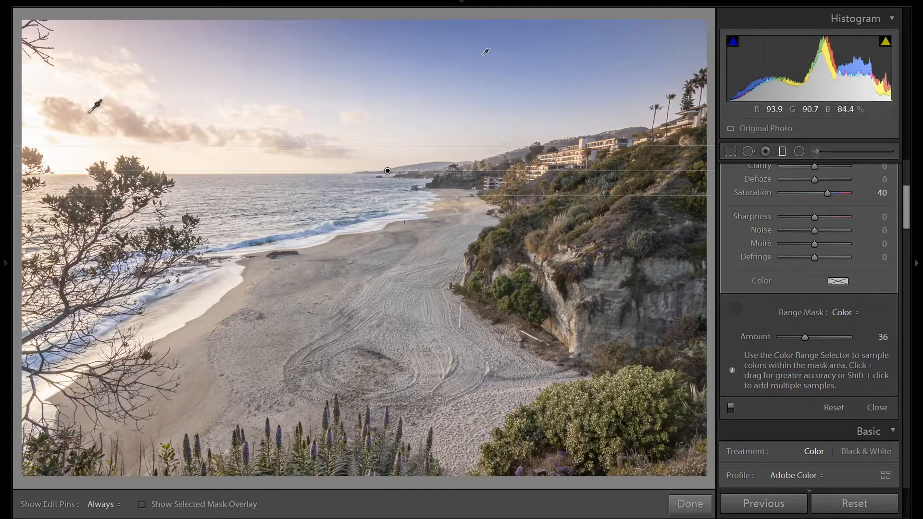
pyautogui.click(784, 154)
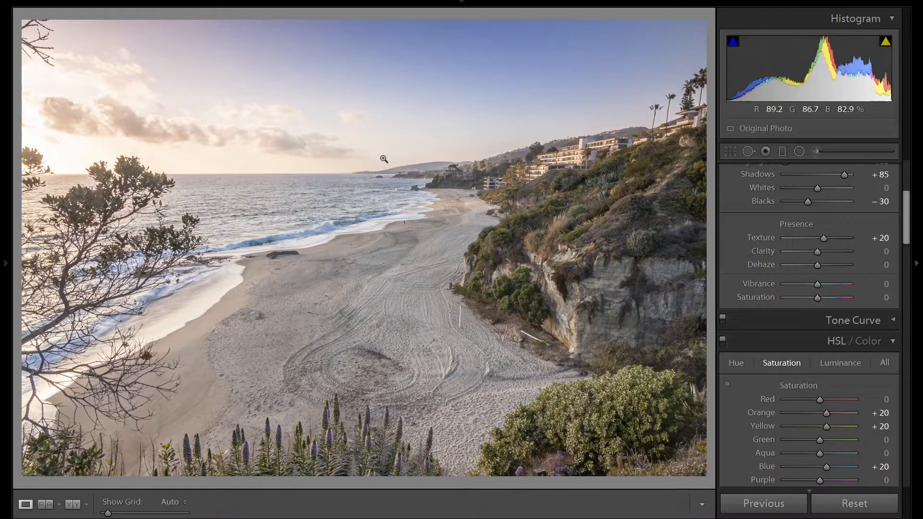
# Step: Add a second graduated filter over the sky with its transition at the horizon
pyautogui.click(766, 151)
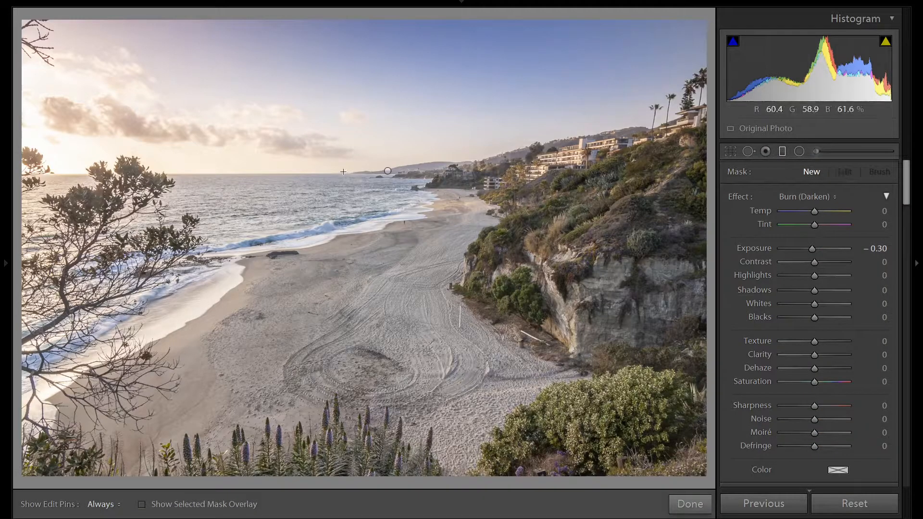
pyautogui.moveTo(344, 143); pyautogui.dragTo(347, 197)
pyautogui.scroll(-5, 785, 383)
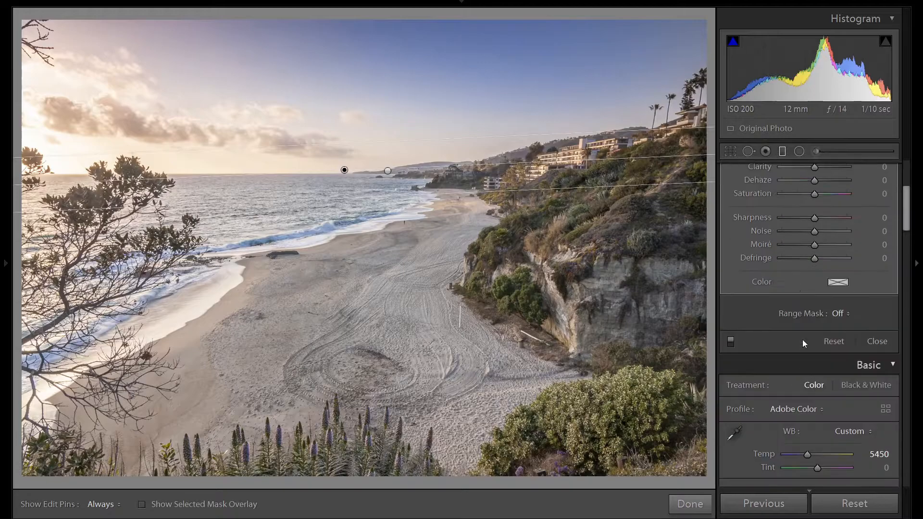
# Step: Limit the second filter with a Color range mask sampled from the warm clouds, with the overlay shown and Amount at 17
pyautogui.click(843, 314)
pyautogui.click(842, 339)
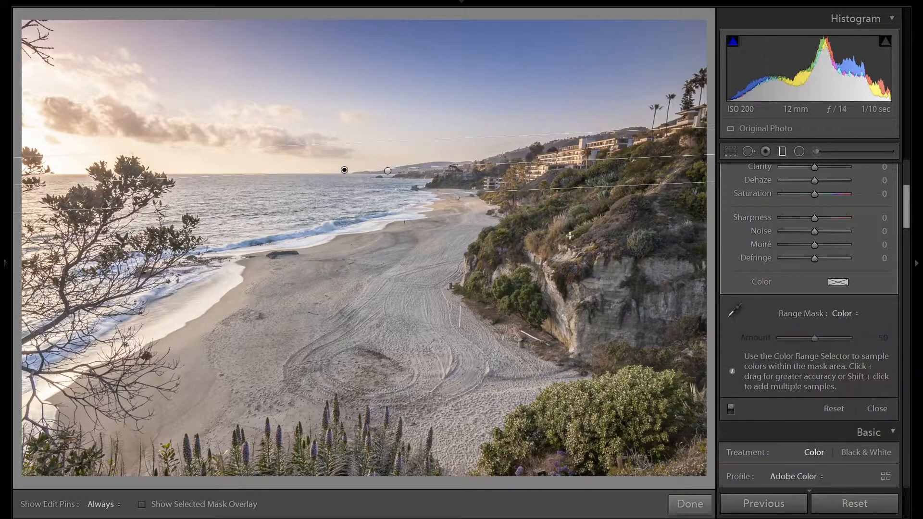
pyautogui.click(734, 306)
pyautogui.click(68, 91)
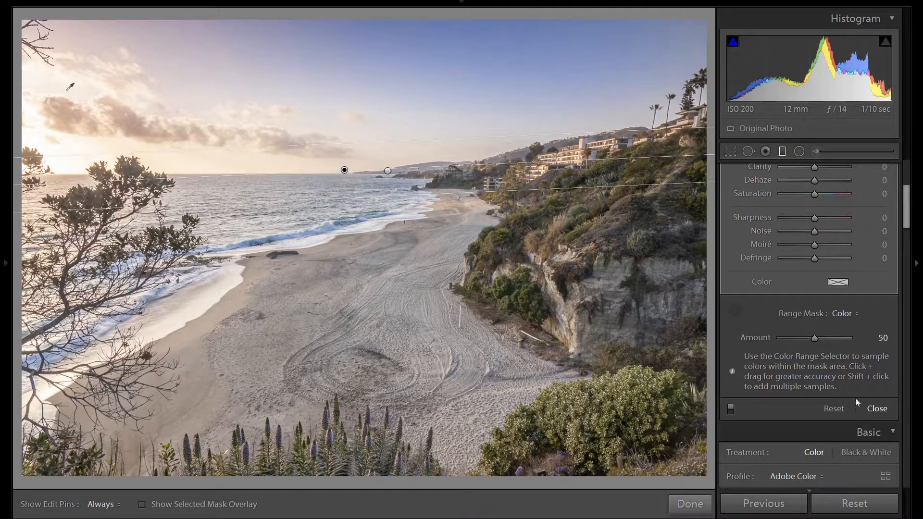
pyautogui.press('o')
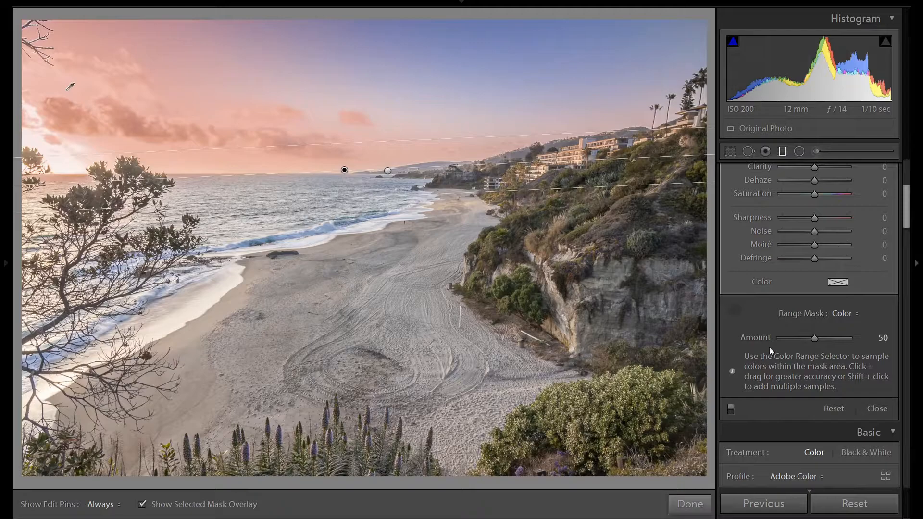
pyautogui.moveTo(815, 337); pyautogui.dragTo(792, 337)
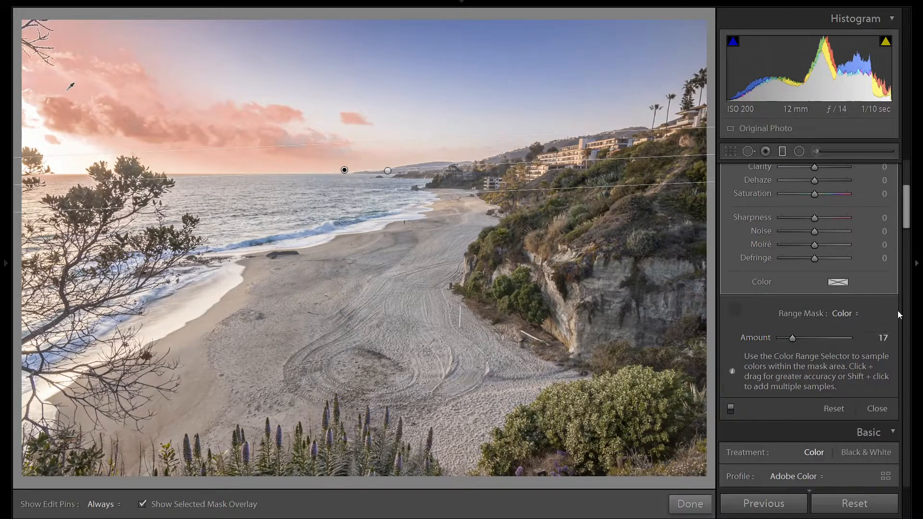
# Step: Reset the second graduated filter's effect sliders to zero and hide the mask overlay
pyautogui.scroll(5, 884, 319)
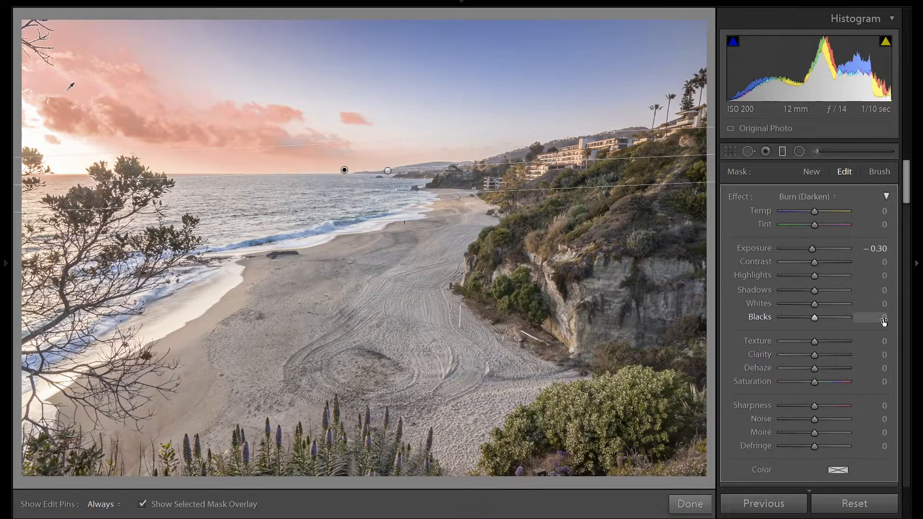
pyautogui.doubleClick(736, 197)
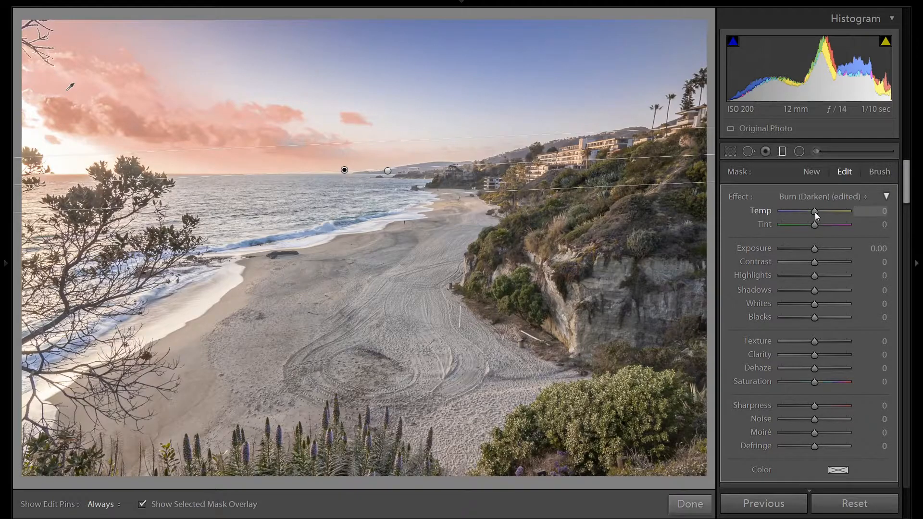
pyautogui.press('o')
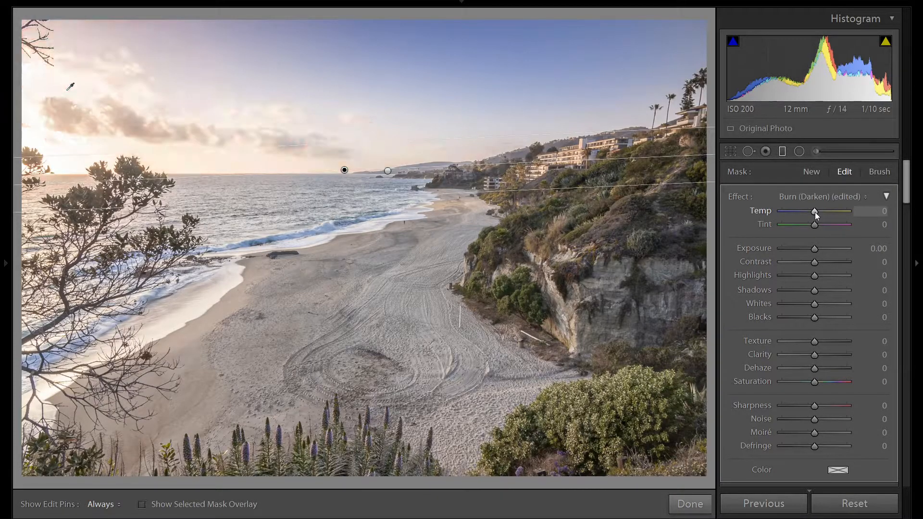
# Step: Warm and darken the masked clouds by setting the second filter's Temp to 30 and Exposure to -0.30
pyautogui.press('Up')
pyautogui.press('Up')
pyautogui.press('Up')
pyautogui.press('Up')
pyautogui.press('Up')
pyautogui.press('Up')
pyautogui.press('Up')
pyautogui.press('Up')
pyautogui.press('Up')
pyautogui.press('Up')
pyautogui.press('Up')
pyautogui.press('Up')
pyautogui.press('Up')
pyautogui.press('Up')
pyautogui.press('Up')
pyautogui.press('Up')
pyautogui.press('Up')
pyautogui.press('Up')
pyautogui.press('Up')
pyautogui.press('Up')
pyautogui.press('Up')
pyautogui.press('Up')
pyautogui.press('Up')
pyautogui.press('Up')
pyautogui.press('Up')
pyautogui.press('Up')
pyautogui.press('Up')
pyautogui.press('Up')
pyautogui.press('Up')
pyautogui.press('Up')
pyautogui.press('Down')
pyautogui.press('Down')
pyautogui.press('Down')
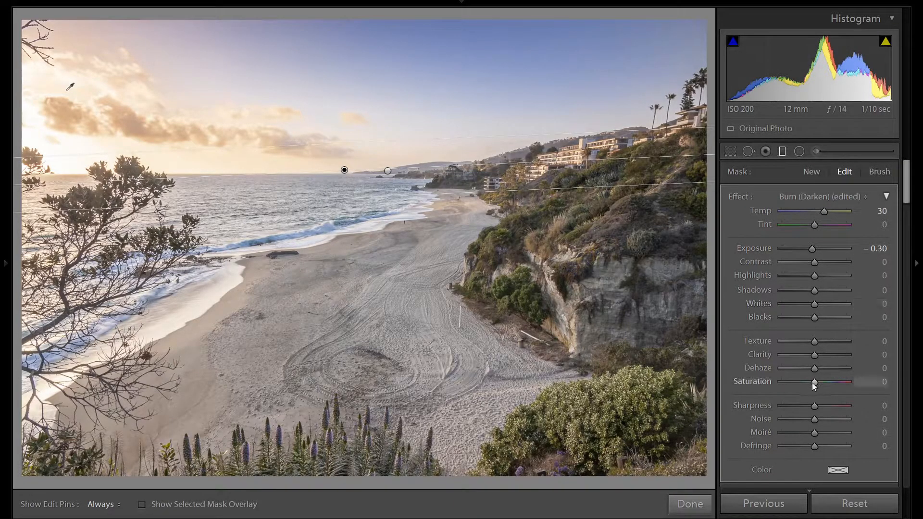
# Step: Raise the second filter's Saturation to 27 for the masked clouds and close the graduated filter
pyautogui.press('Up')
pyautogui.press('Up')
pyautogui.press('Up')
pyautogui.press('Up')
pyautogui.press('Up')
pyautogui.press('Up')
pyautogui.press('Up')
pyautogui.press('Up')
pyautogui.press('Up')
pyautogui.press('Up')
pyautogui.press('Up')
pyautogui.press('Up')
pyautogui.press('Up')
pyautogui.press('Up')
pyautogui.press('Up')
pyautogui.press('Up')
pyautogui.press('Up')
pyautogui.press('Up')
pyautogui.press('Up')
pyautogui.press('Up')
pyautogui.press('Up')
pyautogui.press('Up')
pyautogui.press('Up')
pyautogui.press('Up')
pyautogui.press('Up')
pyautogui.press('Up')
pyautogui.press('Up')
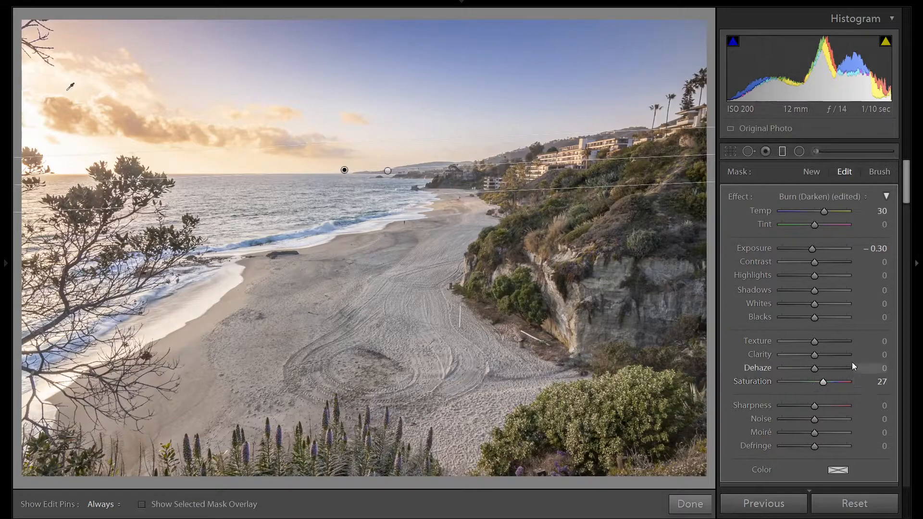
pyautogui.scroll(-3, 858, 356)
pyautogui.click(782, 152)
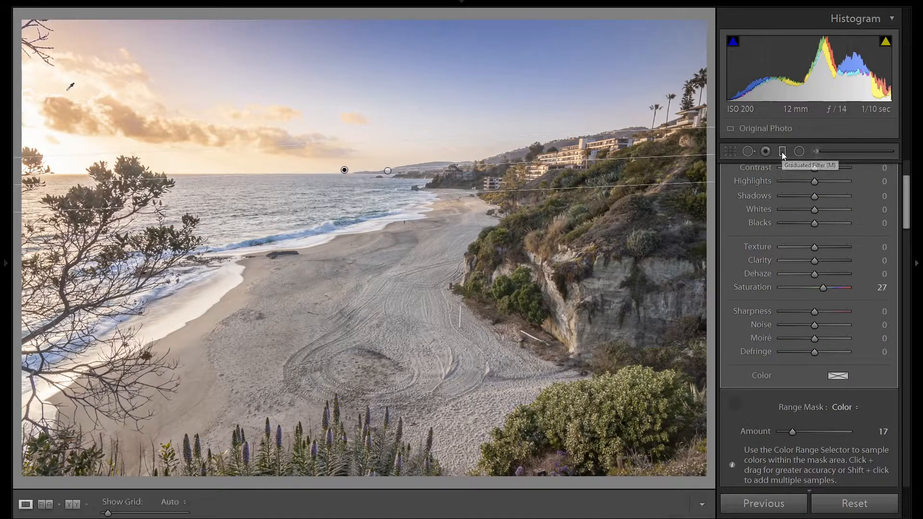
# Step: Start Spot Removal in Heal mode with Visualize Spots enabled, and raise the visualization threshold slightly
pyautogui.click(753, 155)
pyautogui.press('a')
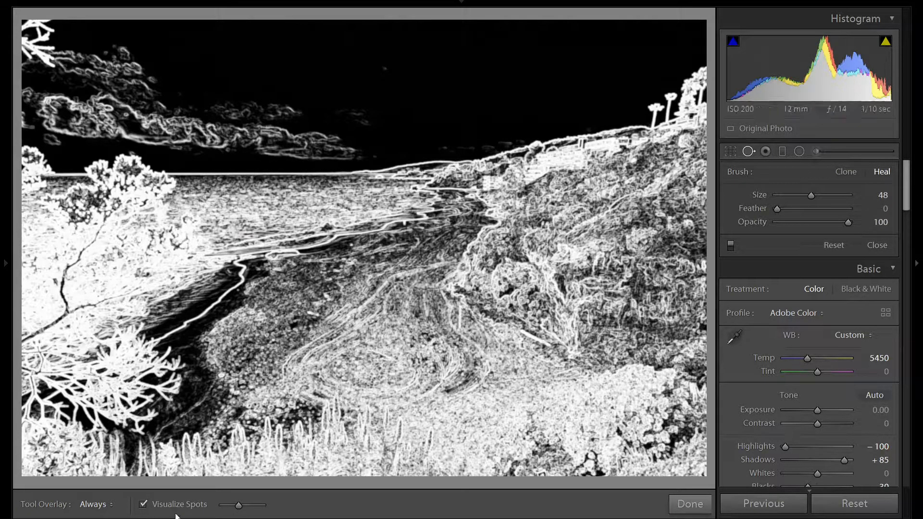
pyautogui.moveTo(239, 506); pyautogui.dragTo(248, 509)
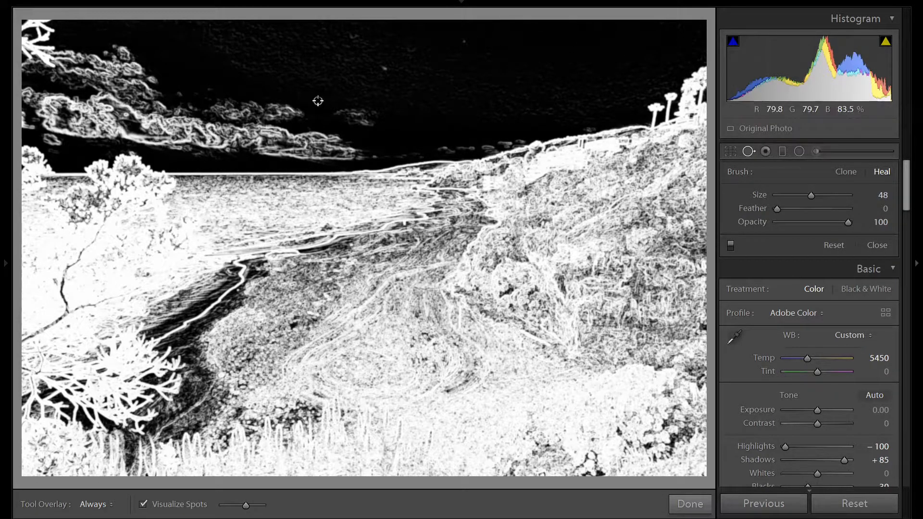
# Step: Heal five dust spots in the upper sky with a size 68 brush and close Spot Removal
pyautogui.scroll(3, 355, 32)
pyautogui.click(354, 33)
pyautogui.click(410, 47)
pyautogui.click(429, 47)
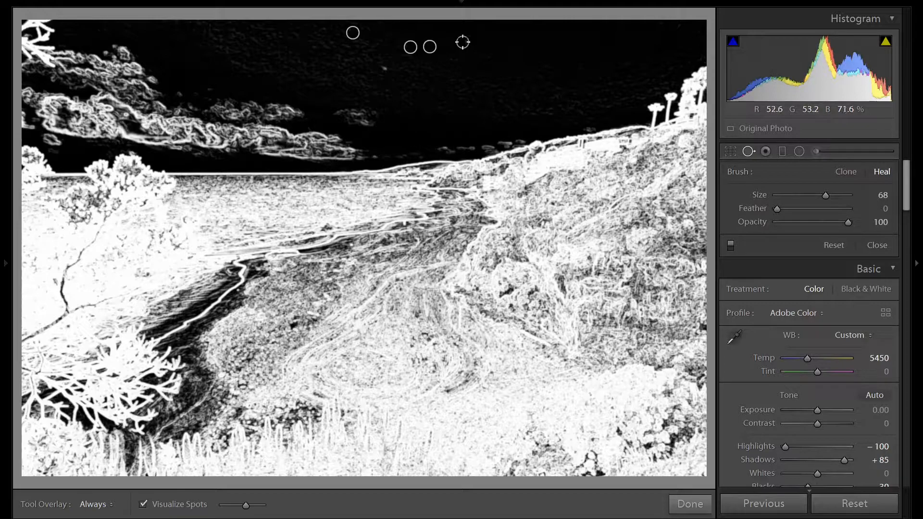
pyautogui.click(461, 41)
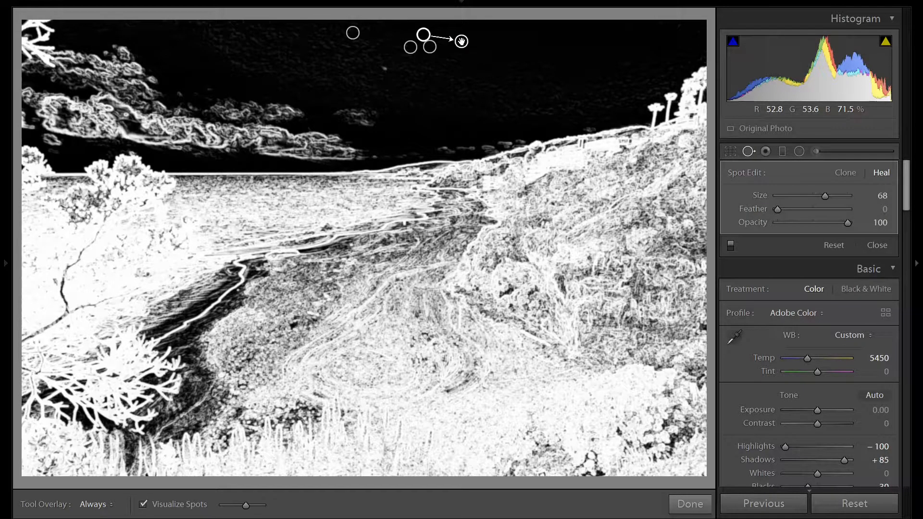
pyautogui.click(382, 69)
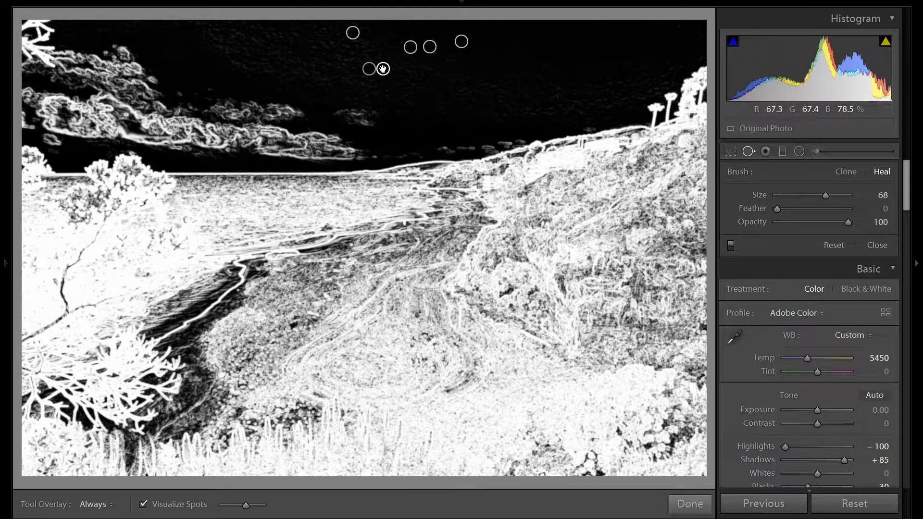
pyautogui.click(751, 149)
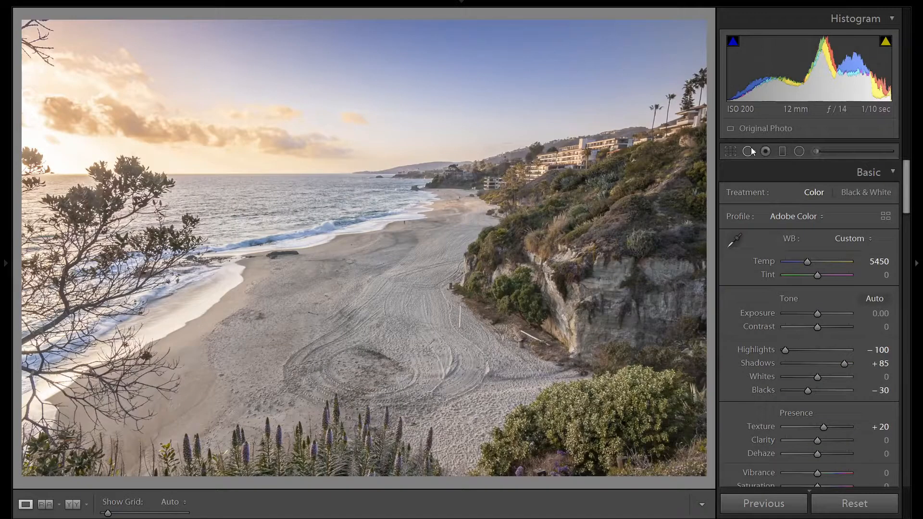
# Step: Show the photo's file and exposure information over the image
pyautogui.press('i')
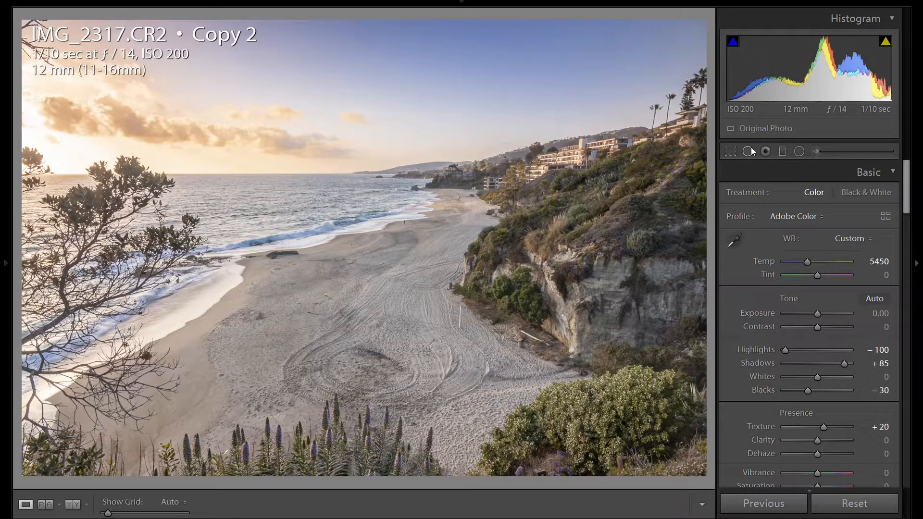
# Step: Darken the photo's edges with a Highlight Priority post-crop vignette, setting its Amount to -5
pyautogui.scroll(-10, 850, 257)
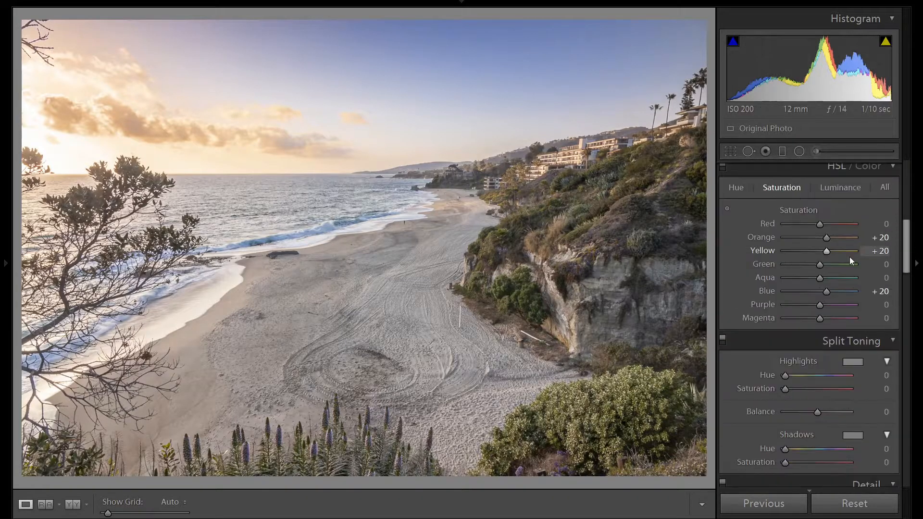
pyautogui.scroll(-10, 849, 257)
pyautogui.scroll(-10, 856, 276)
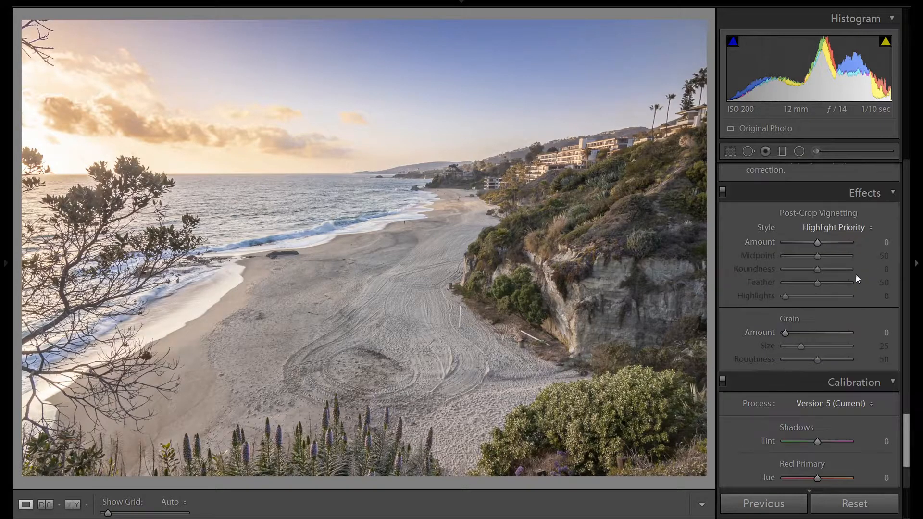
pyautogui.press('Down')
pyautogui.press('Down')
pyautogui.press('Down')
pyautogui.press('Down')
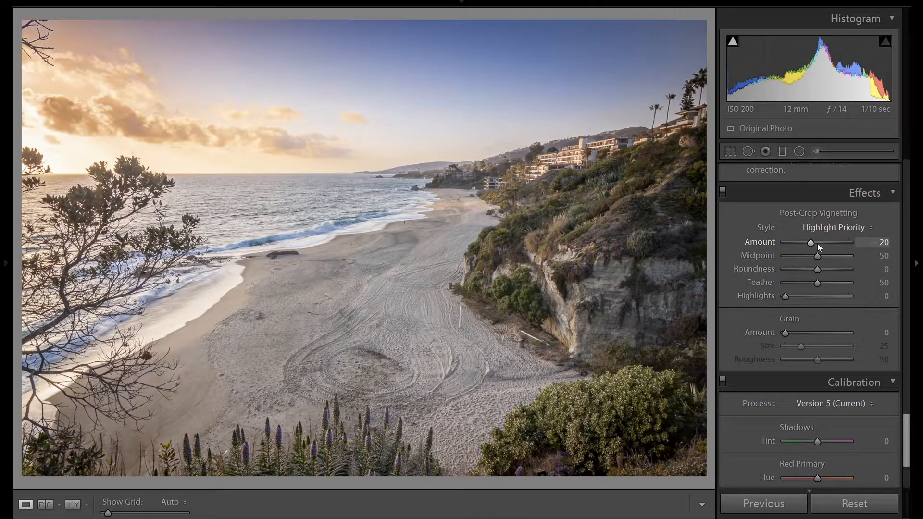
pyautogui.press('Up')
pyautogui.press('Up')
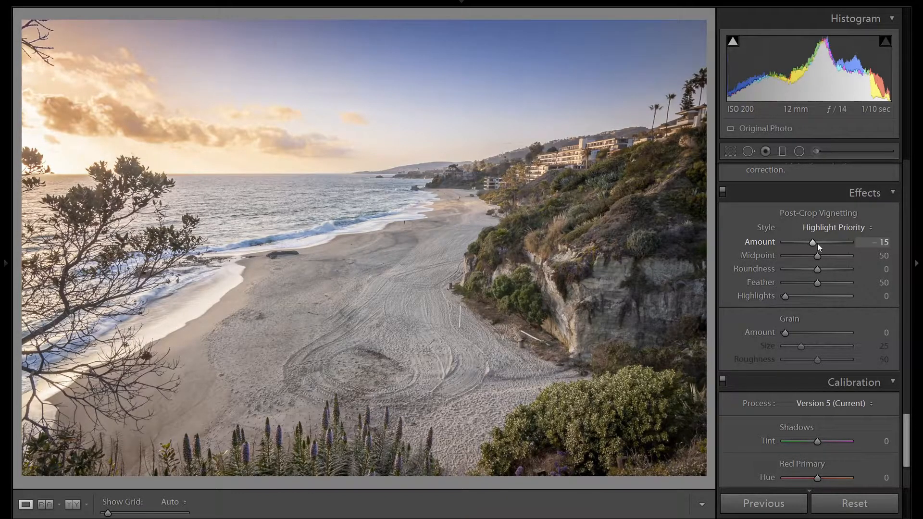
pyautogui.press('Up')
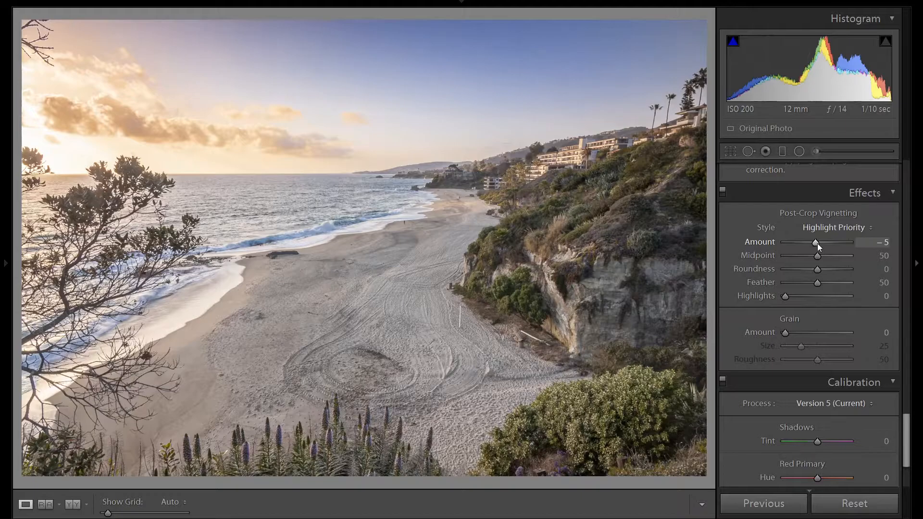